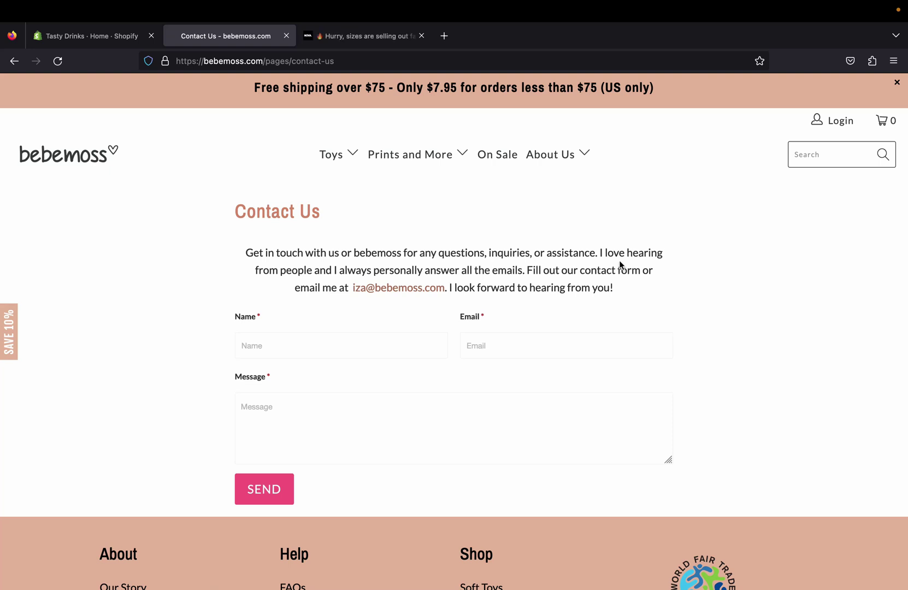
Go to the bebemoss home page and open the Contact Us page from the Help links in its footer.
{"action": "left_click", "coordinate": [84, 153]}
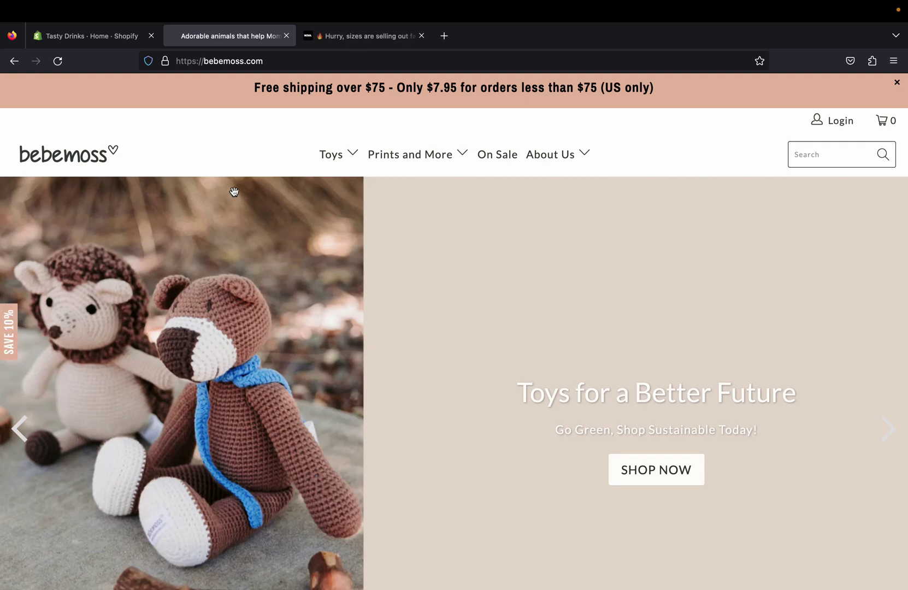
{"action": "scroll", "coordinate": [399, 264], "scroll_direction": "down", "scroll_amount": 1}
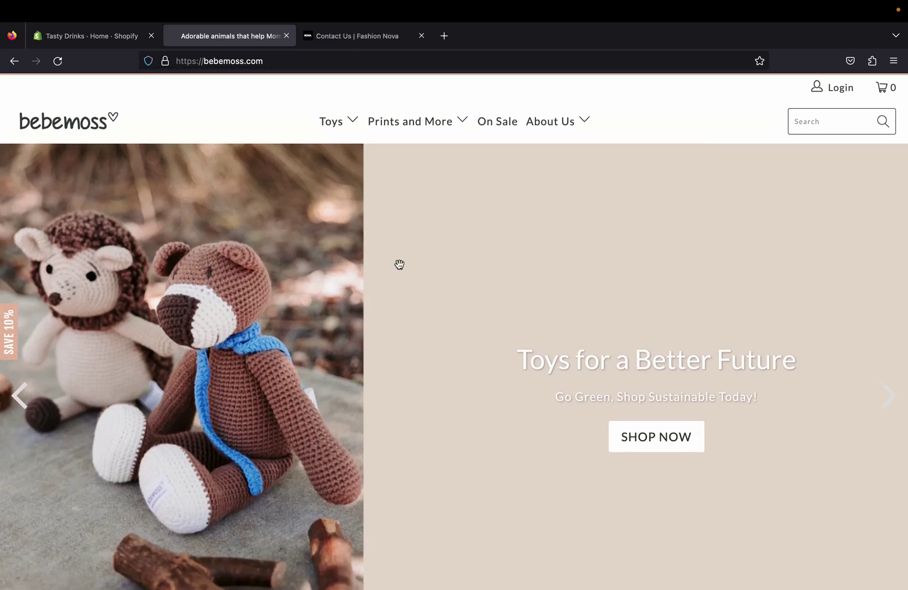
{"action": "scroll", "coordinate": [400, 264], "scroll_direction": "down", "scroll_amount": 1}
{"action": "scroll", "coordinate": [400, 264], "scroll_direction": "down", "scroll_amount": 15}
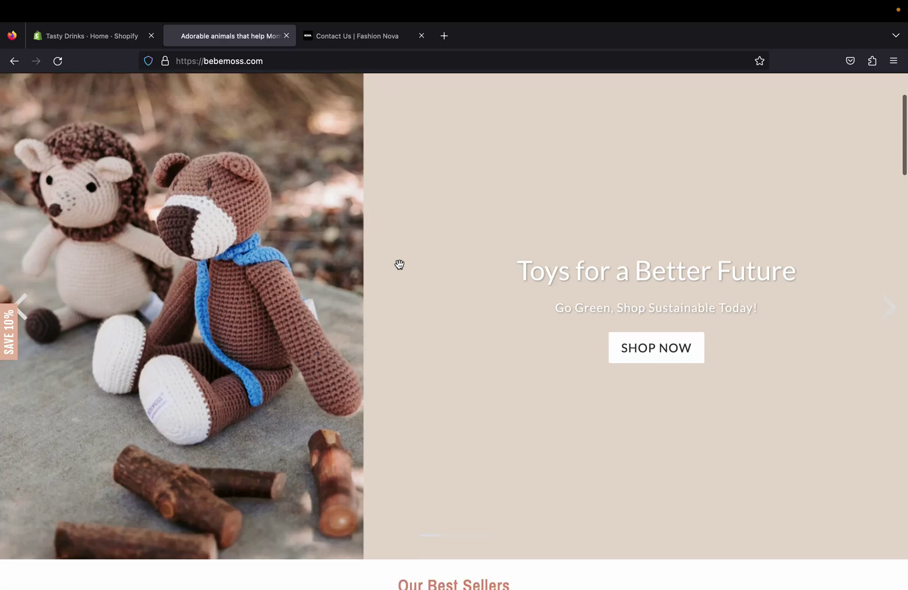
{"action": "scroll", "coordinate": [400, 268], "scroll_direction": "down", "scroll_amount": 15}
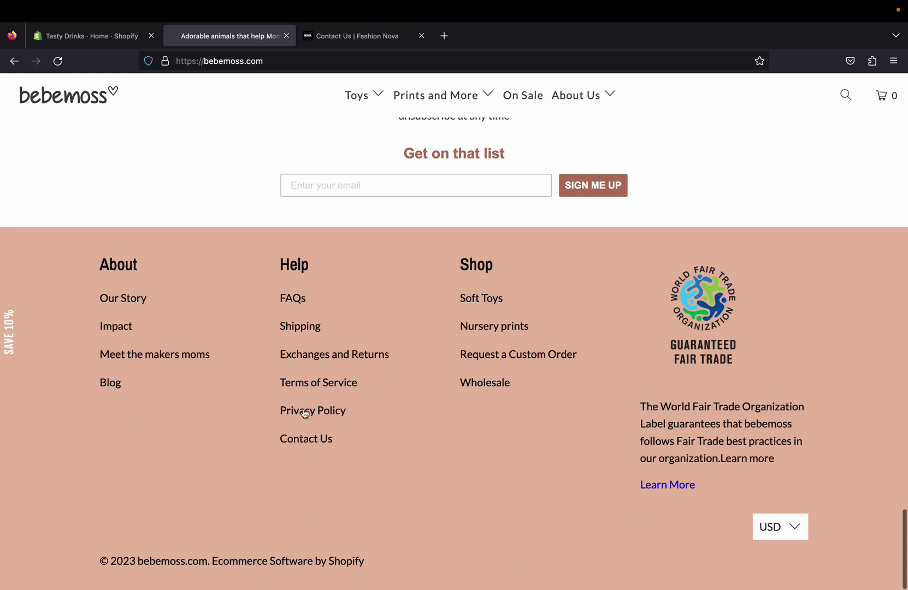
{"action": "left_click", "coordinate": [307, 442]}
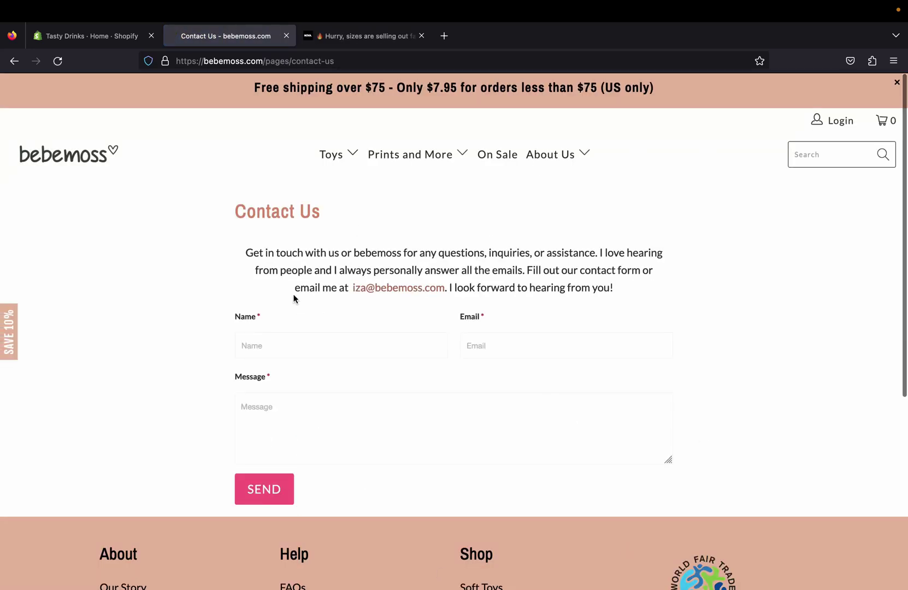
Examine the intro text and the Name, Email and Message fields on the bebemoss Contact Us page.
{"action": "left_click", "coordinate": [243, 254]}
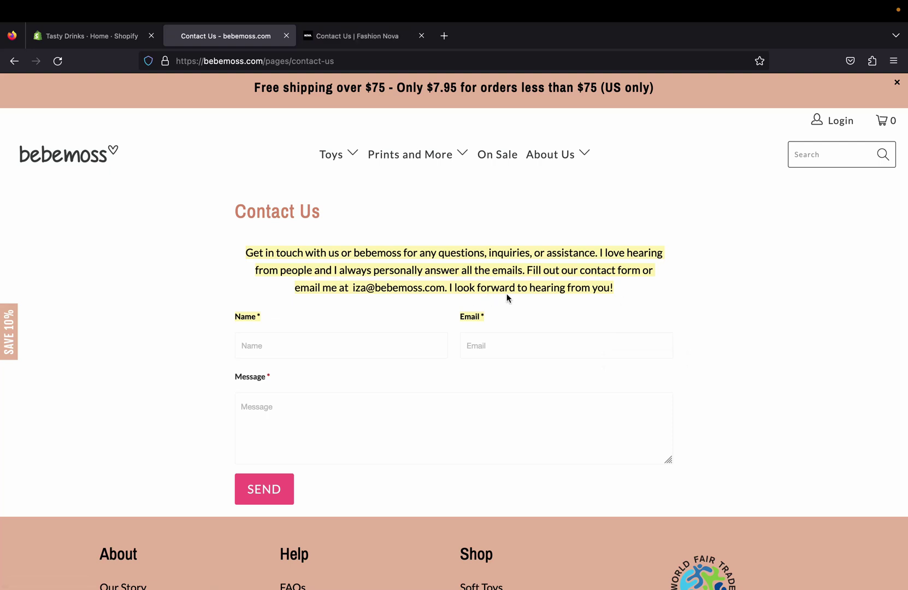
{"action": "left_click", "coordinate": [665, 297]}
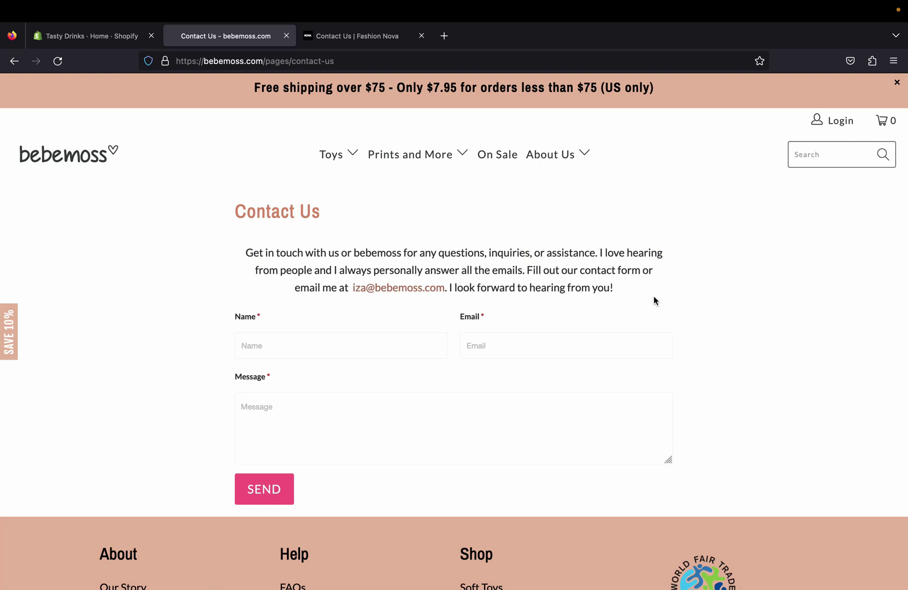
{"action": "left_click", "coordinate": [246, 346]}
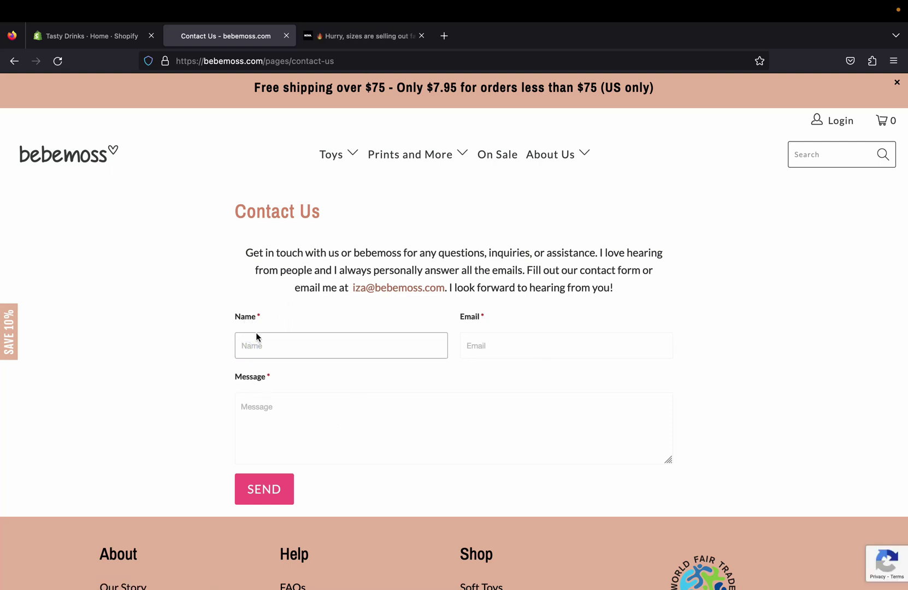
{"action": "left_click", "coordinate": [488, 345]}
{"action": "left_click", "coordinate": [294, 466]}
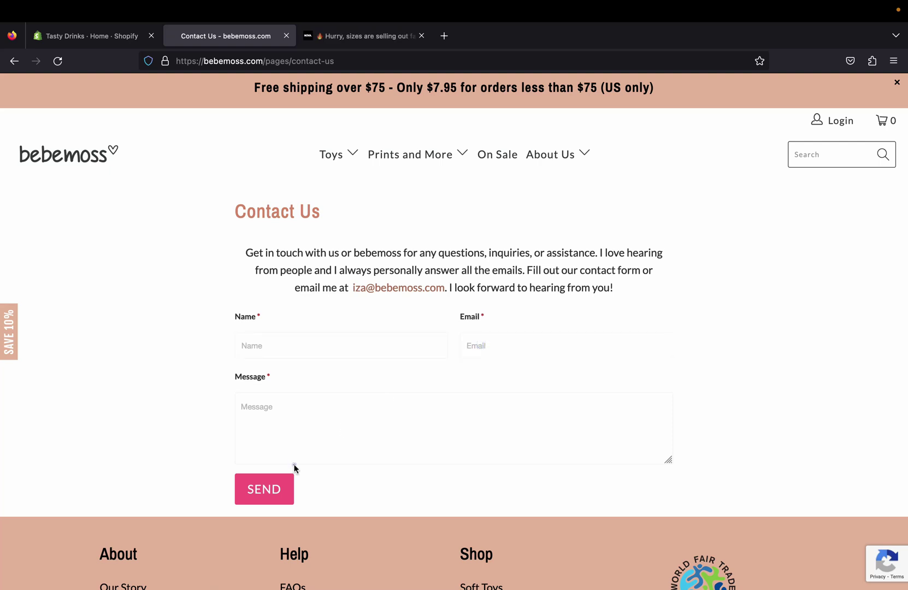
{"action": "left_click", "coordinate": [297, 426]}
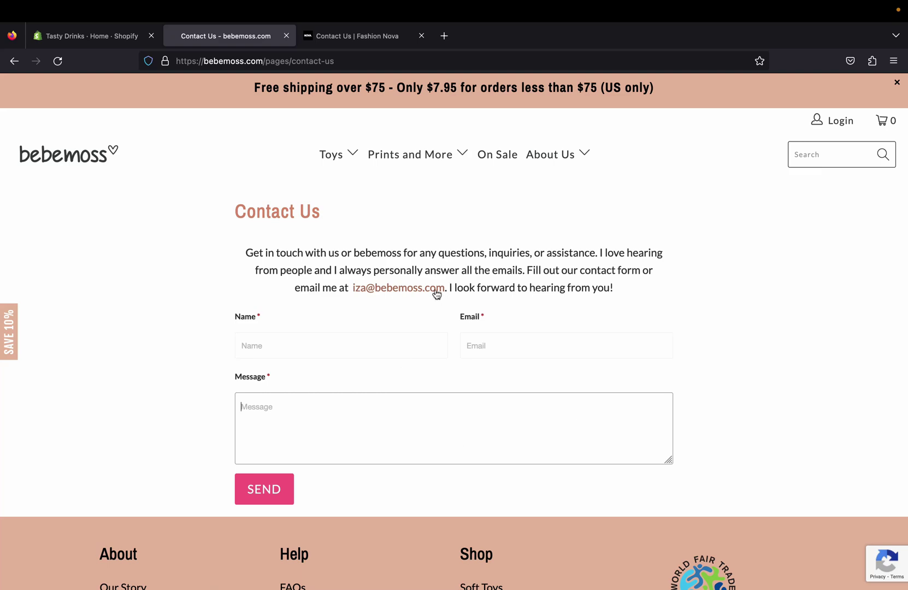
Switch to the Fashion Nova site, go to its home page and open Contact Us from the footer's Get Help links.
{"action": "left_click", "coordinate": [356, 36]}
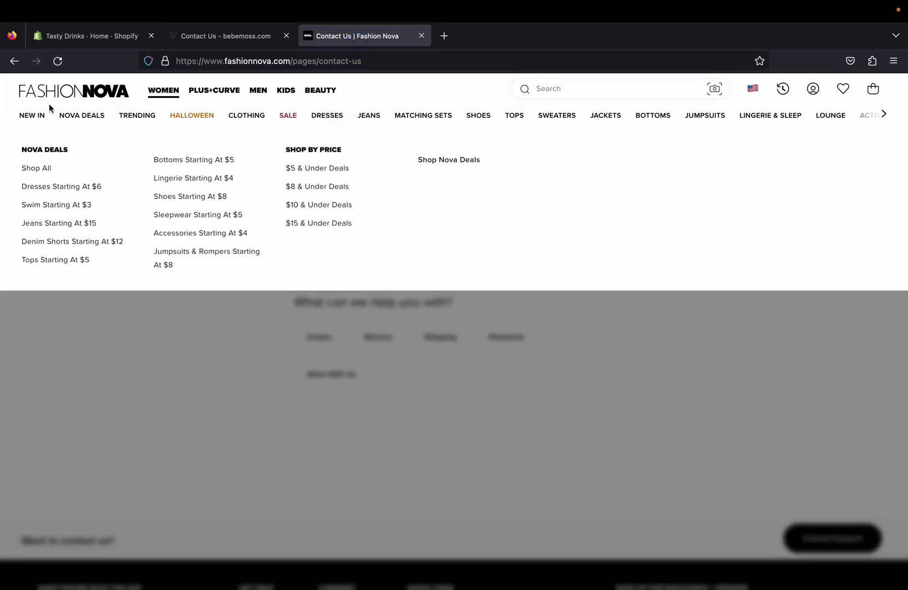
{"action": "left_click", "coordinate": [53, 92]}
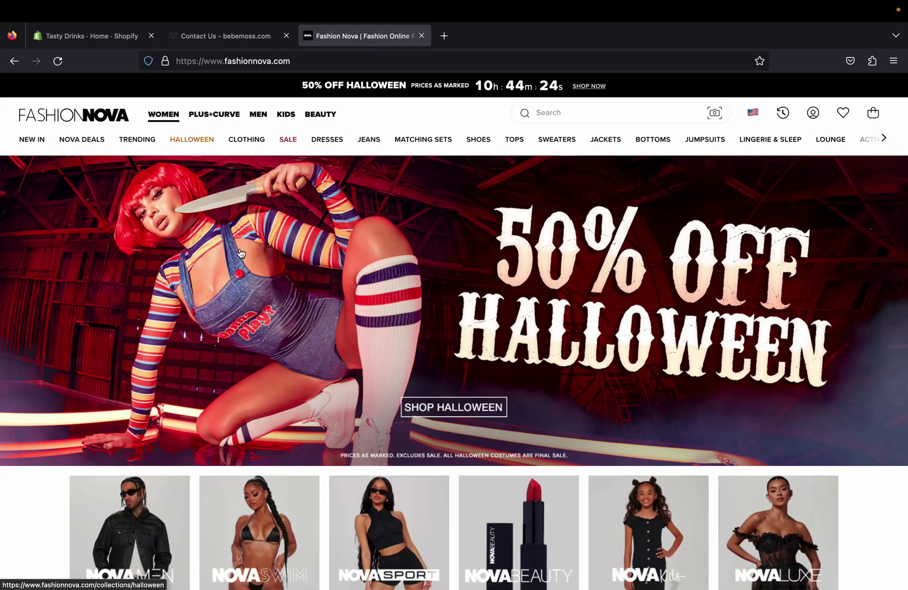
{"action": "scroll", "coordinate": [241, 253], "scroll_direction": "down", "scroll_amount": 20}
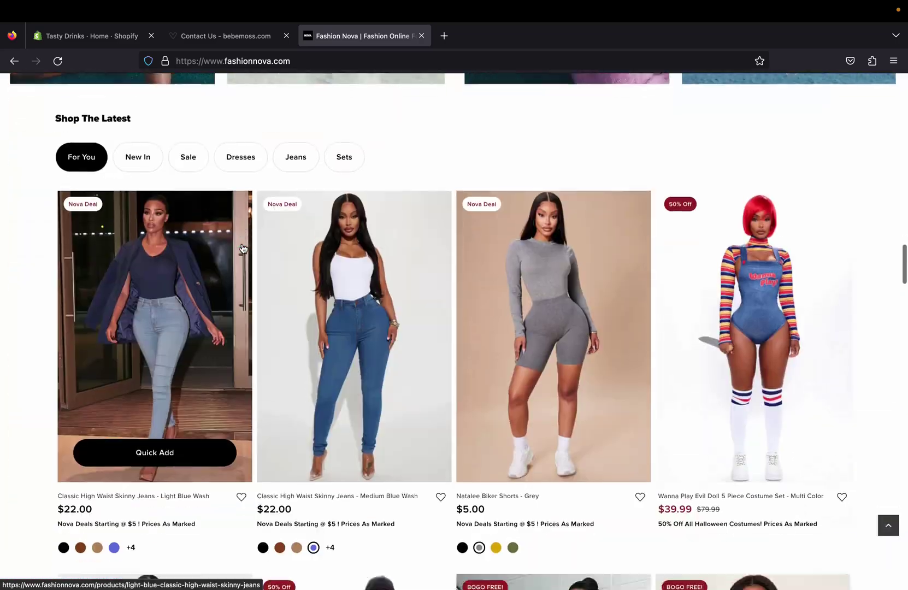
{"action": "scroll", "coordinate": [243, 248], "scroll_direction": "down", "scroll_amount": 20}
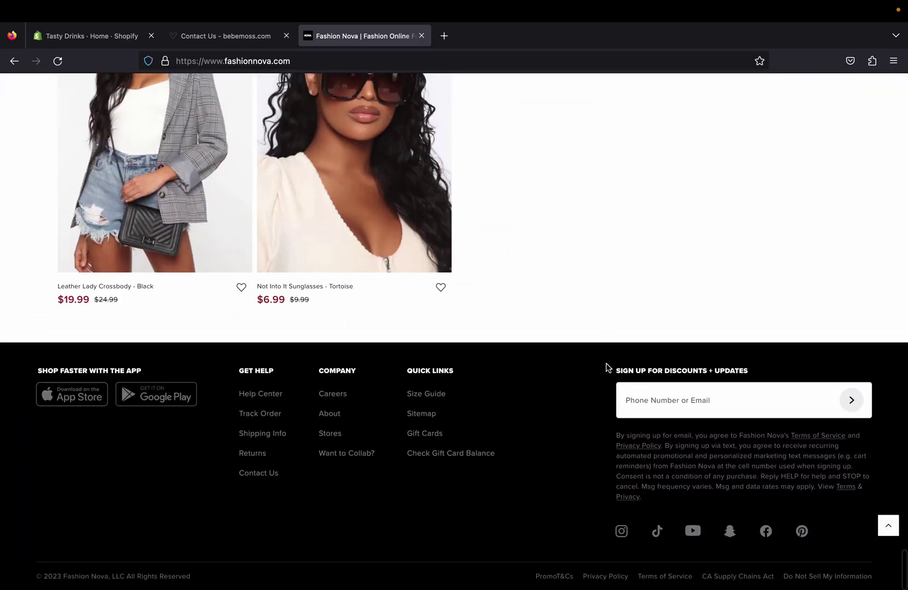
{"action": "left_click", "coordinate": [261, 474]}
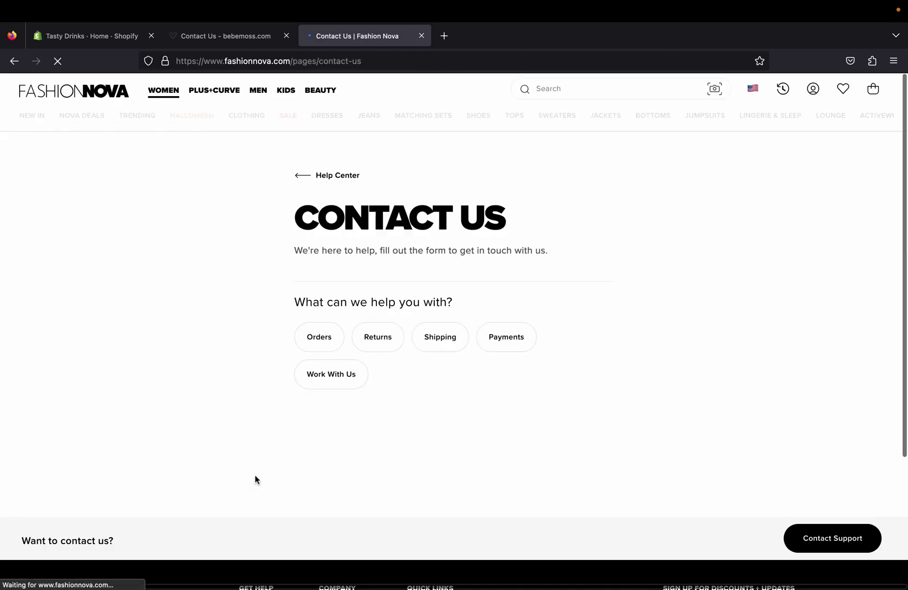
{"action": "mouse_move", "coordinate": [313, 141]}
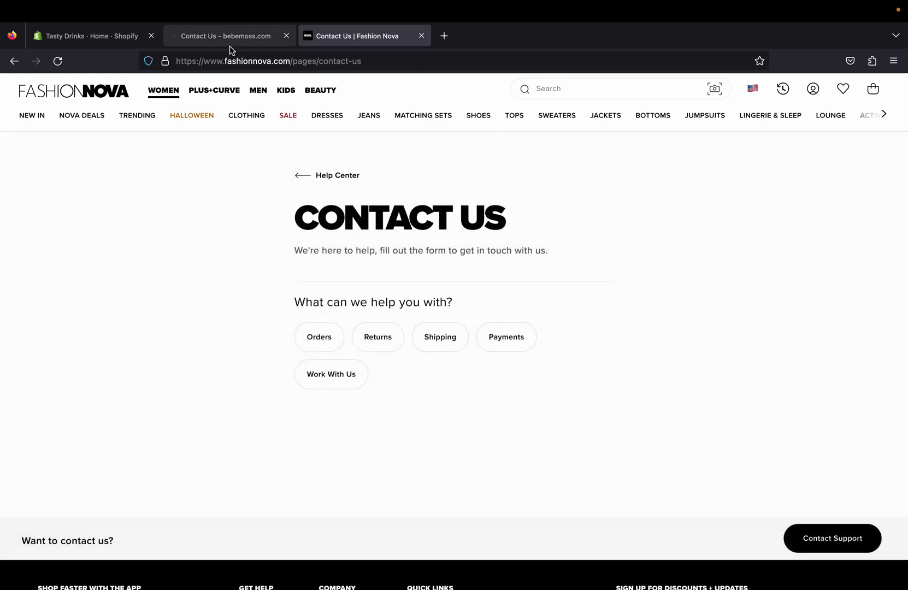
Compare the bebemoss contact form page with the Fashion Nova contact page.
{"action": "left_click", "coordinate": [230, 47]}
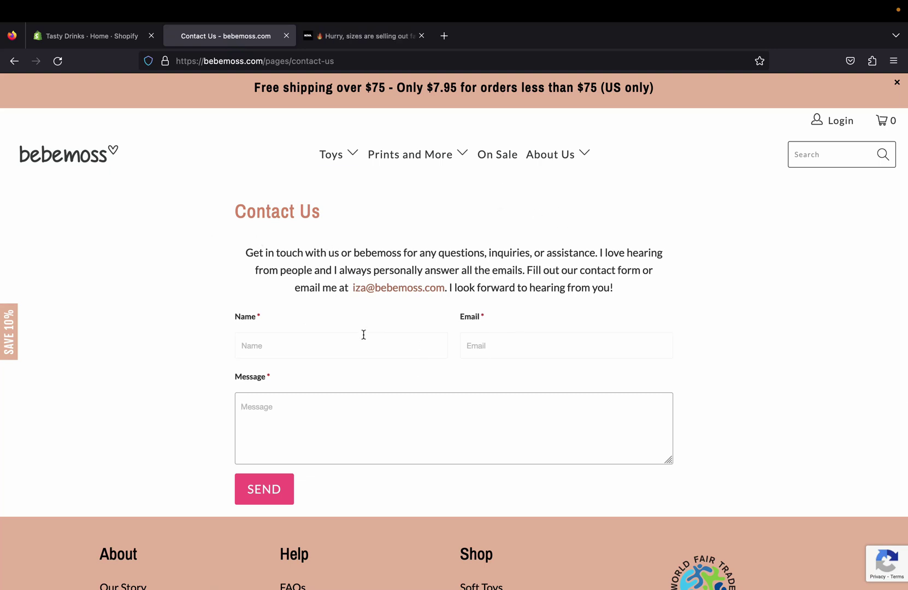
{"action": "scroll", "coordinate": [363, 335], "scroll_direction": "down", "scroll_amount": 5}
{"action": "scroll", "coordinate": [363, 335], "scroll_direction": "up", "scroll_amount": 5}
{"action": "left_click", "coordinate": [356, 30]}
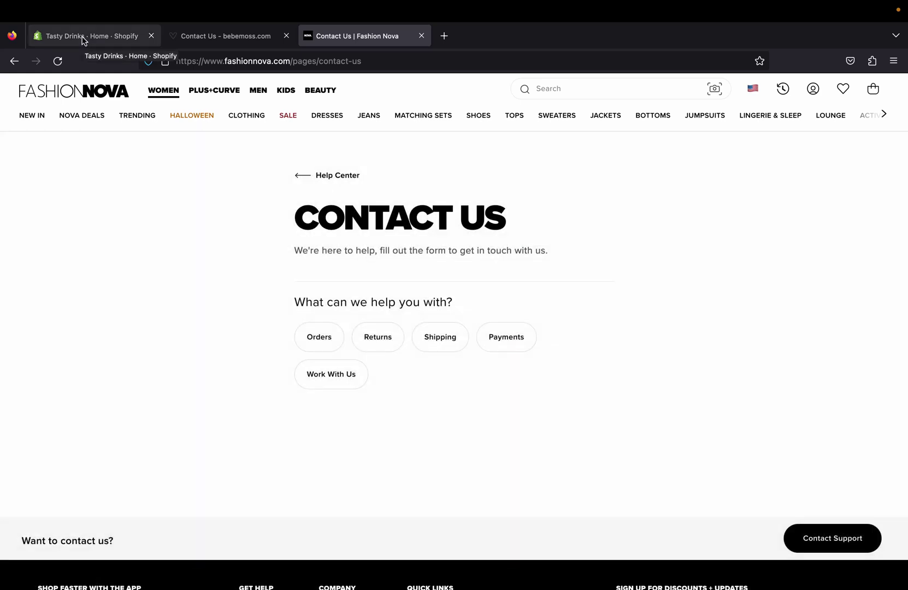
Switch to the Shopify admin, open the Online Store's Pages list, and check the existing Contact page before returning to the list.
{"action": "left_click", "coordinate": [83, 36]}
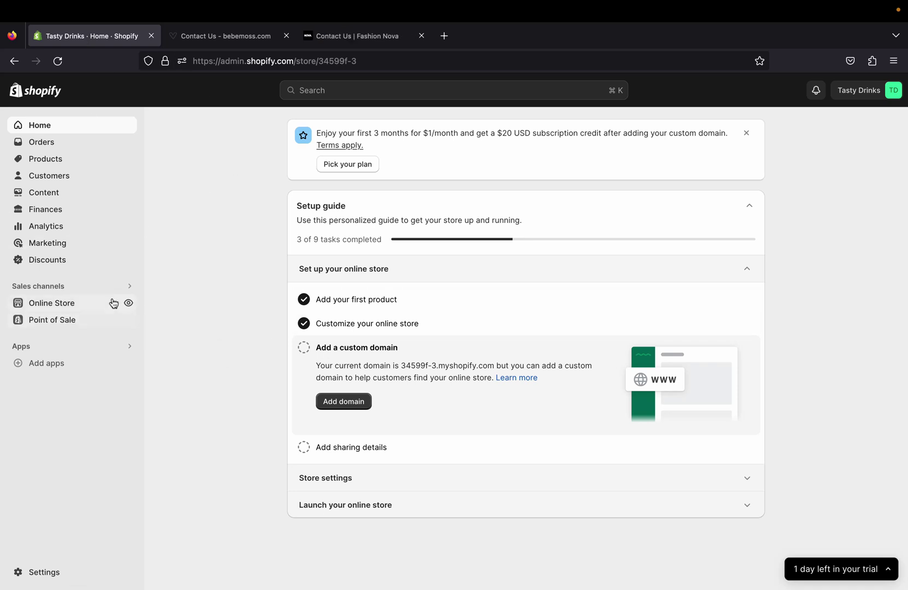
{"action": "left_click", "coordinate": [79, 307]}
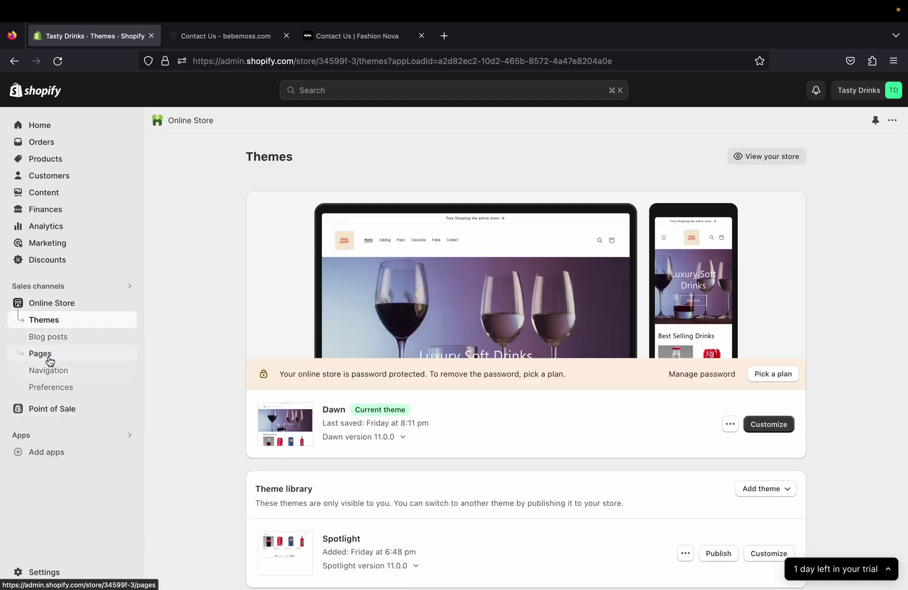
{"action": "left_click", "coordinate": [48, 358]}
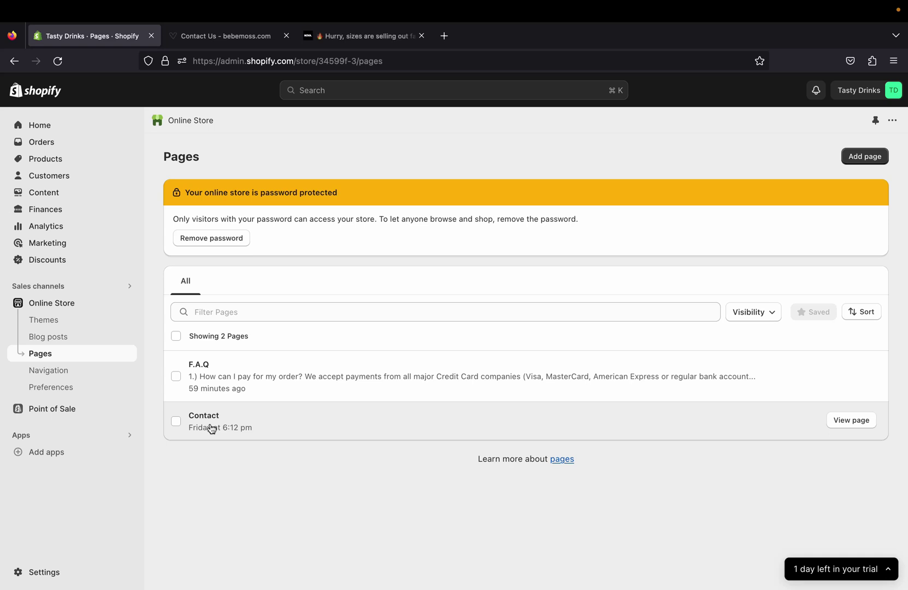
{"action": "left_click", "coordinate": [207, 419]}
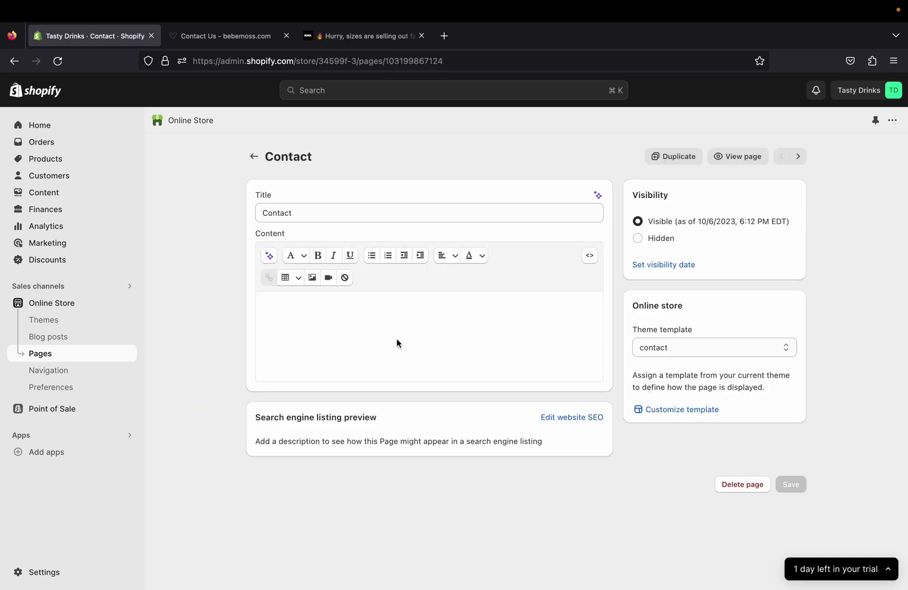
{"action": "left_click", "coordinate": [253, 156]}
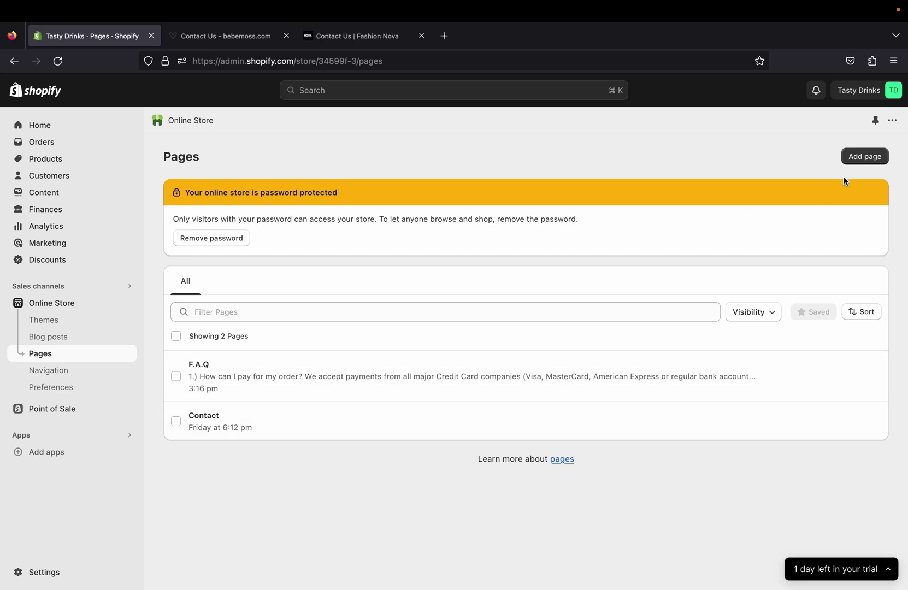
Add a new page and title it "Contact Us".
{"action": "left_click", "coordinate": [856, 157]}
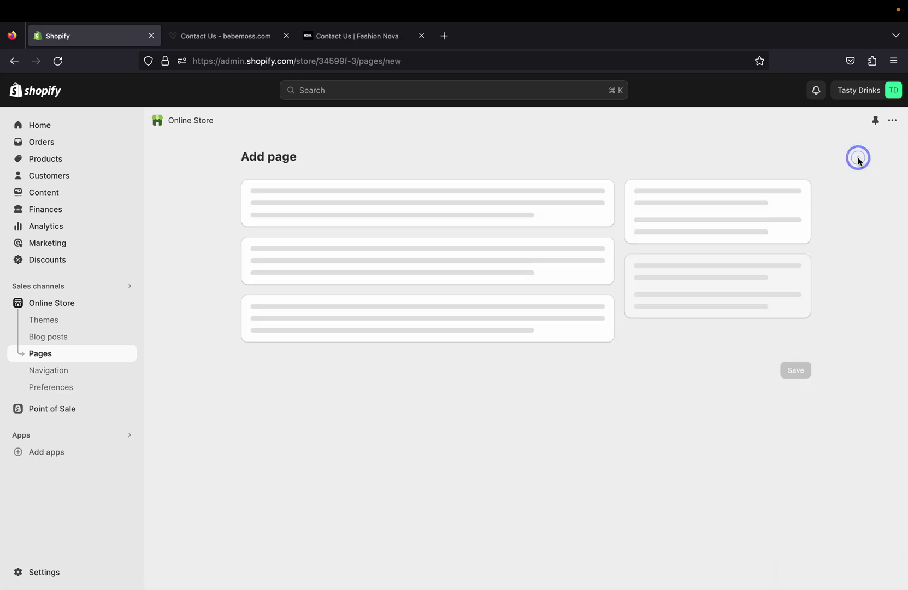
{"action": "left_click", "coordinate": [373, 213]}
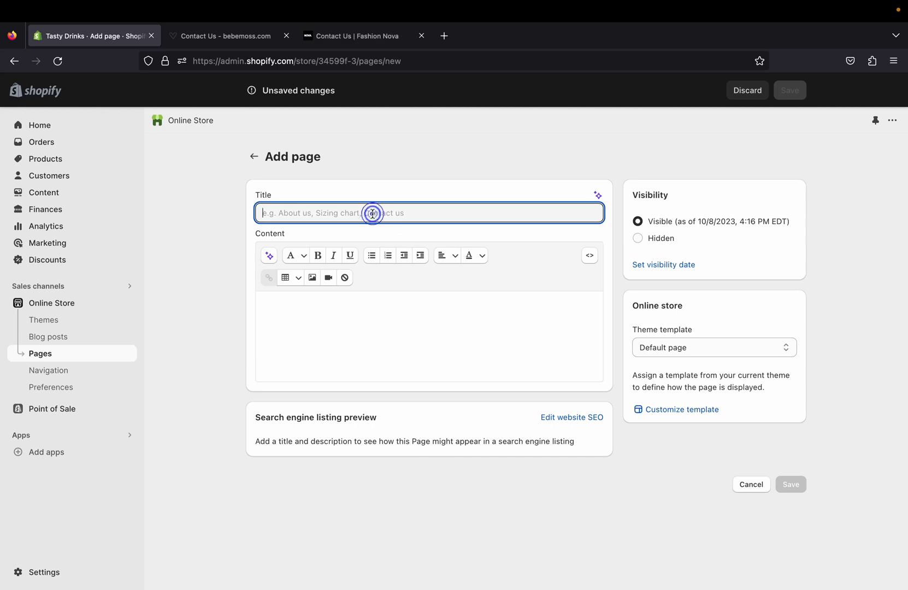
{"action": "type", "text": "C"}
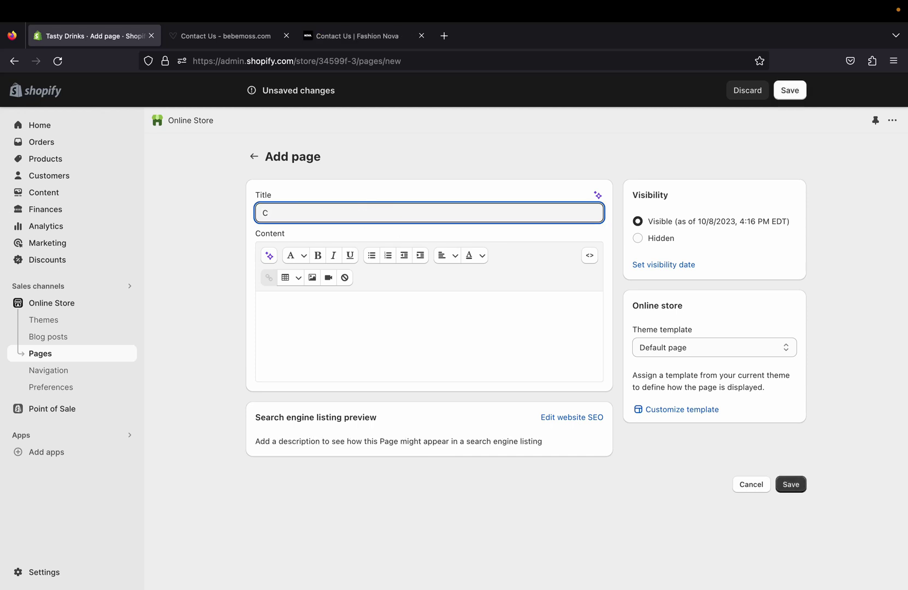
{"action": "type", "text": "ontact Us"}
Write "If you have any questions contact by filling out this form." as the page content.
{"action": "left_click", "coordinate": [391, 326]}
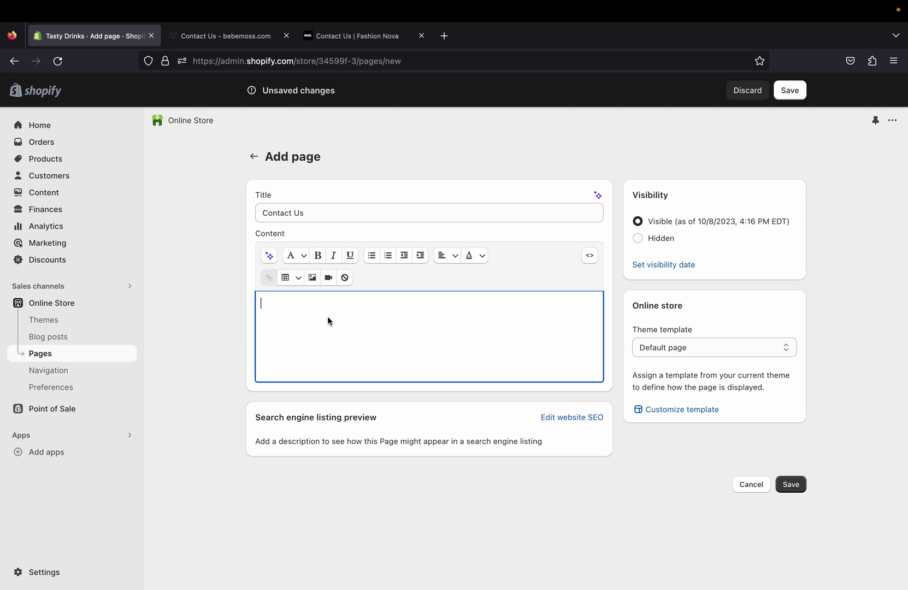
{"action": "type", "text": "If t"}
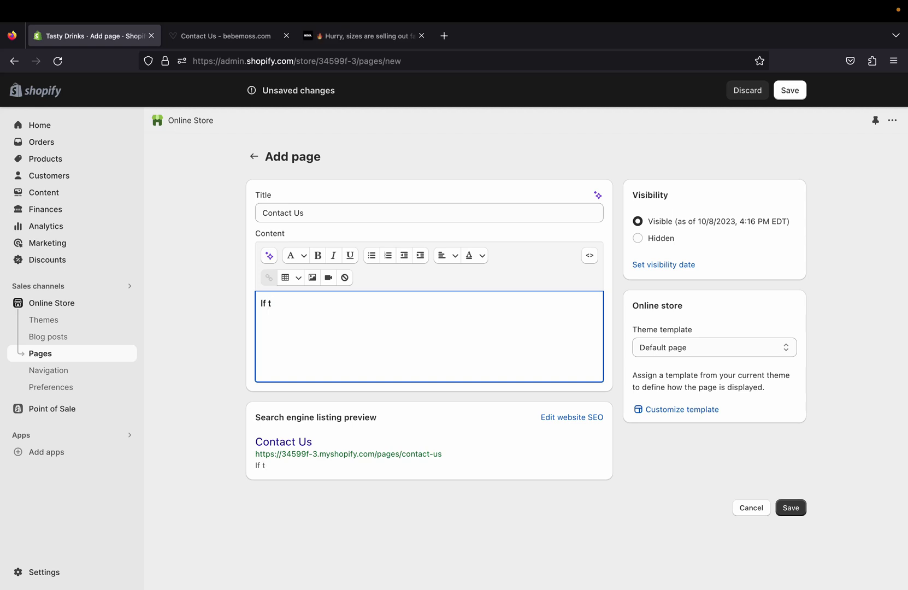
{"action": "key", "text": "BackSpace"}
{"action": "type", "text": "you have any que"}
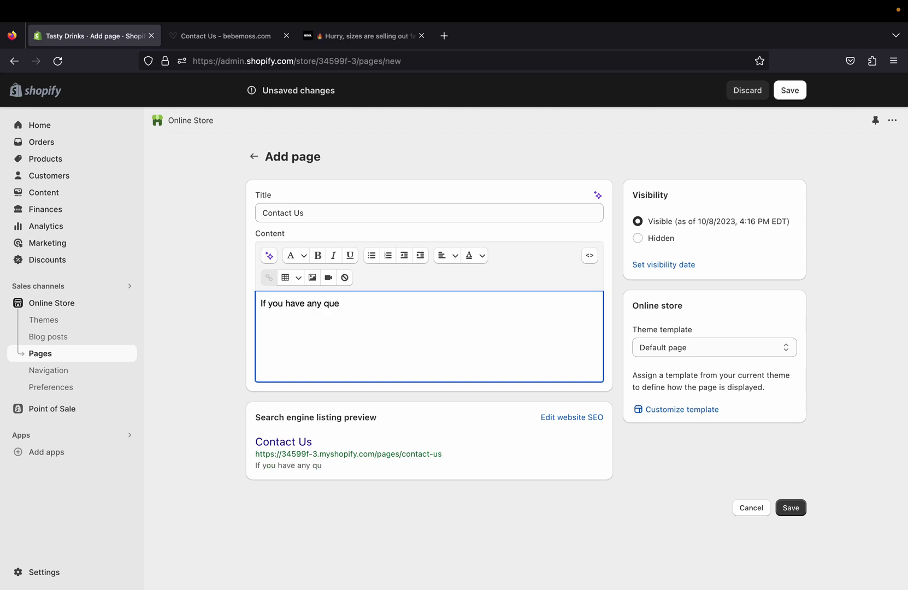
{"action": "type", "text": "stions "}
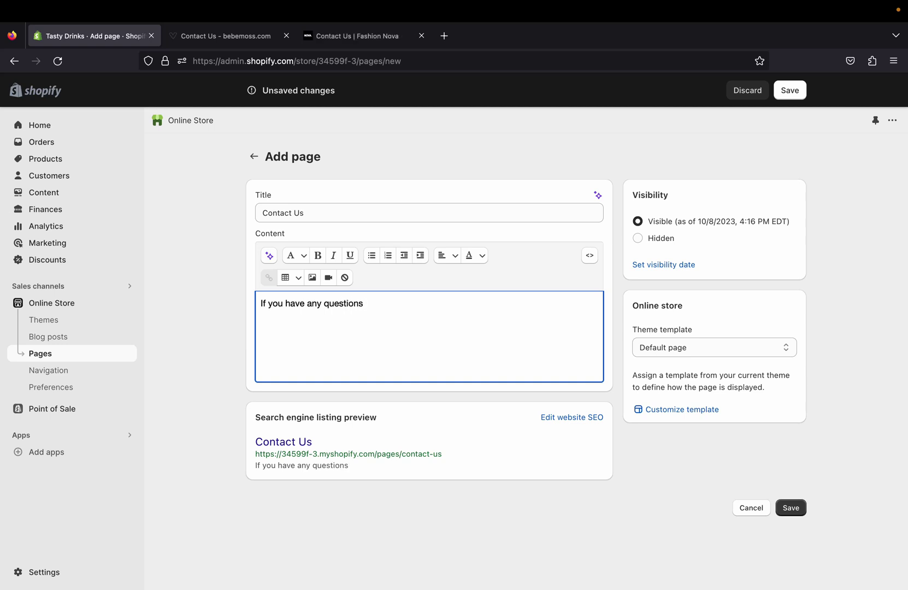
{"action": "type", "text": "contact by fil"}
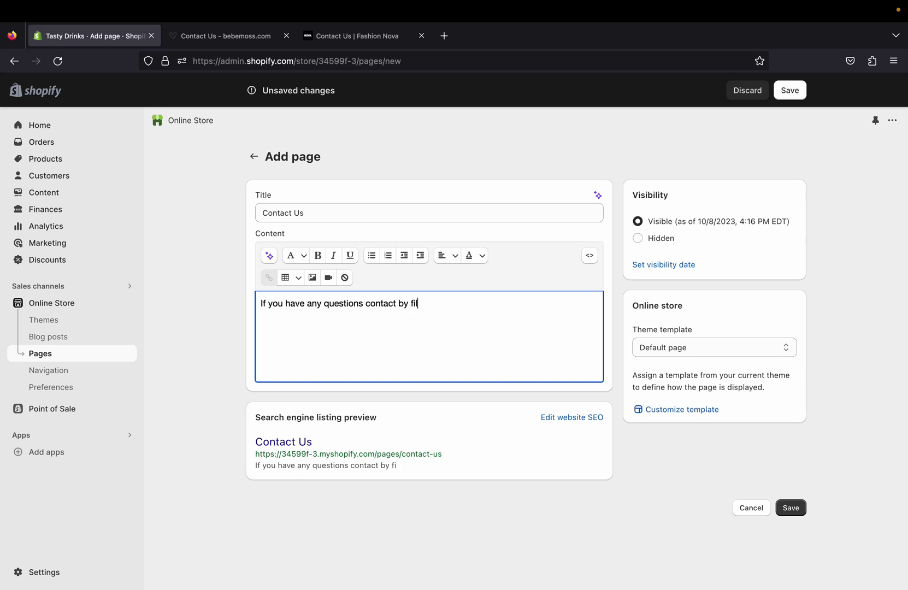
{"action": "type", "text": "ling out "}
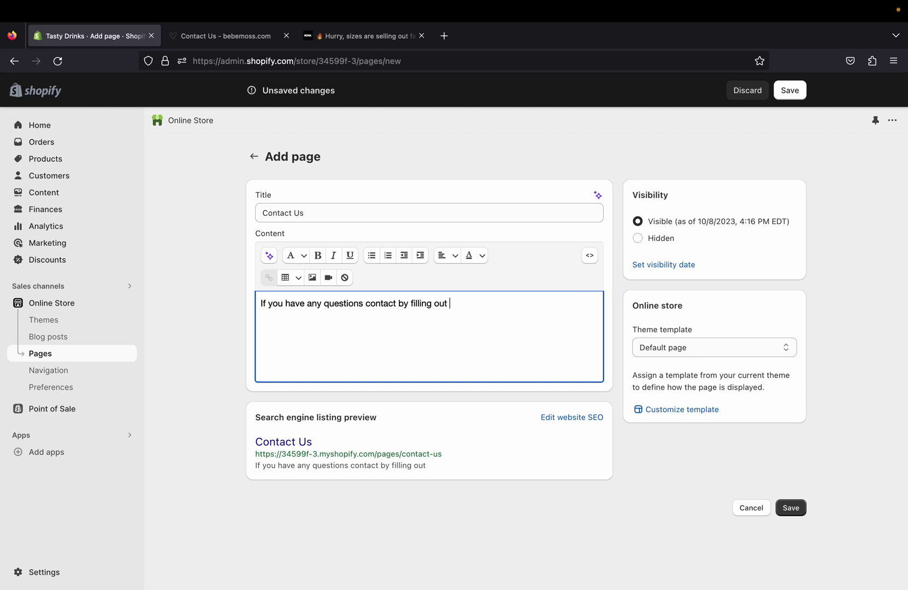
{"action": "type", "text": "this form."}
{"action": "left_click", "coordinate": [326, 335]}
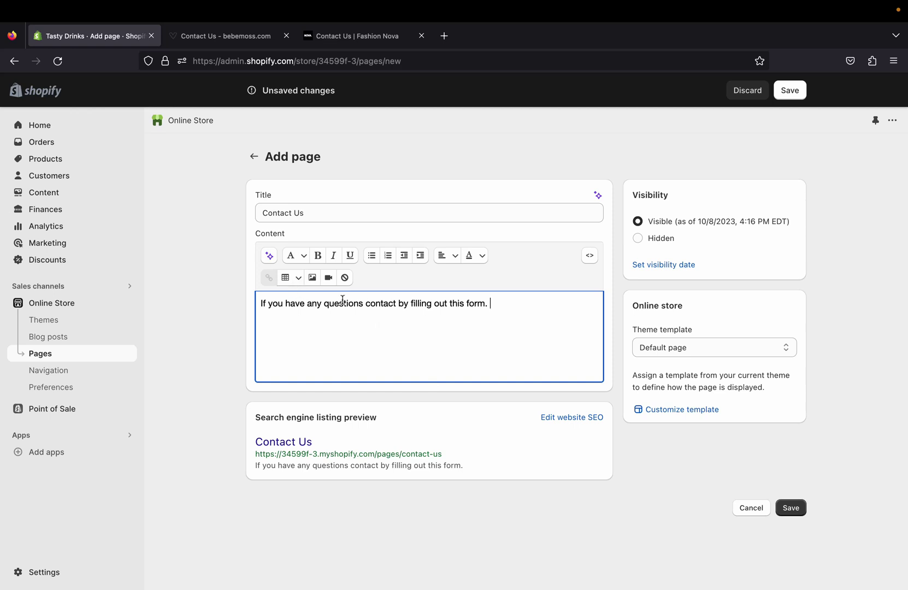
Add a separate "store location" line below the form sentence, leaving a blank line between them.
{"action": "left_click", "coordinate": [352, 327]}
{"action": "key", "text": "Return"}
{"action": "key", "text": "Return"}
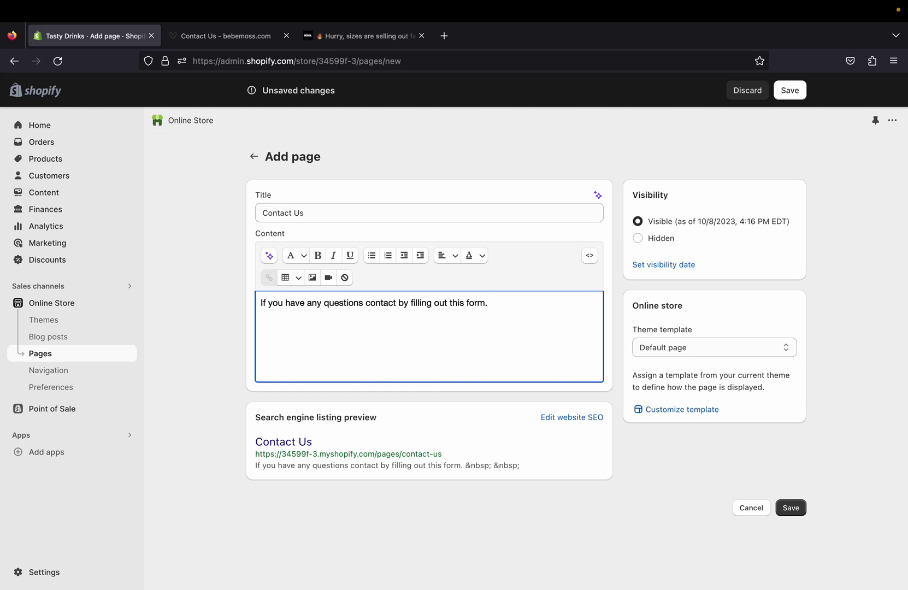
{"action": "type", "text": "store location"}
{"action": "key", "text": "Return"}
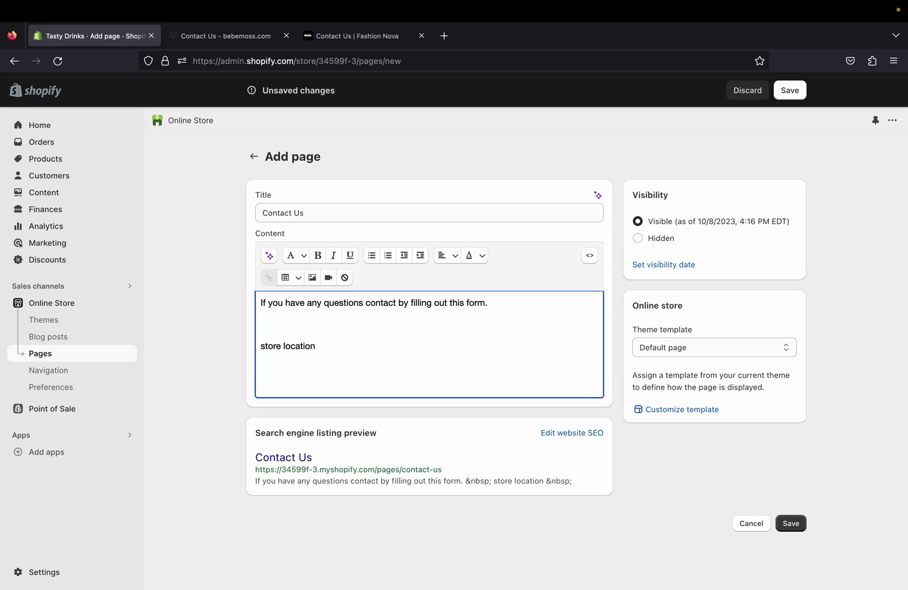
Add a "Business Phone Number:" line directly below the store location line in the page content.
{"action": "type", "text": "Busine"}
{"action": "key", "text": "Tab"}
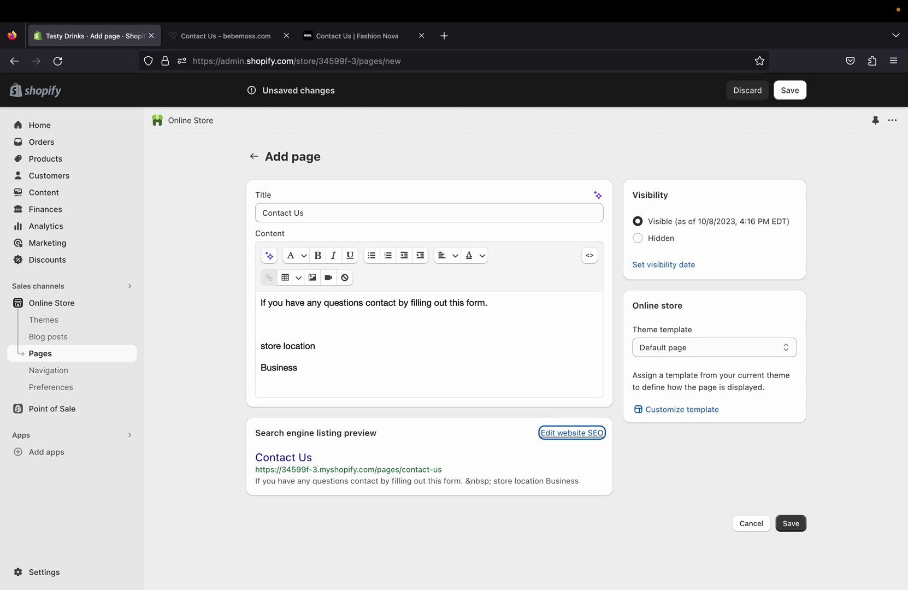
{"action": "left_click", "coordinate": [316, 361]}
{"action": "type", "text": "Phon"}
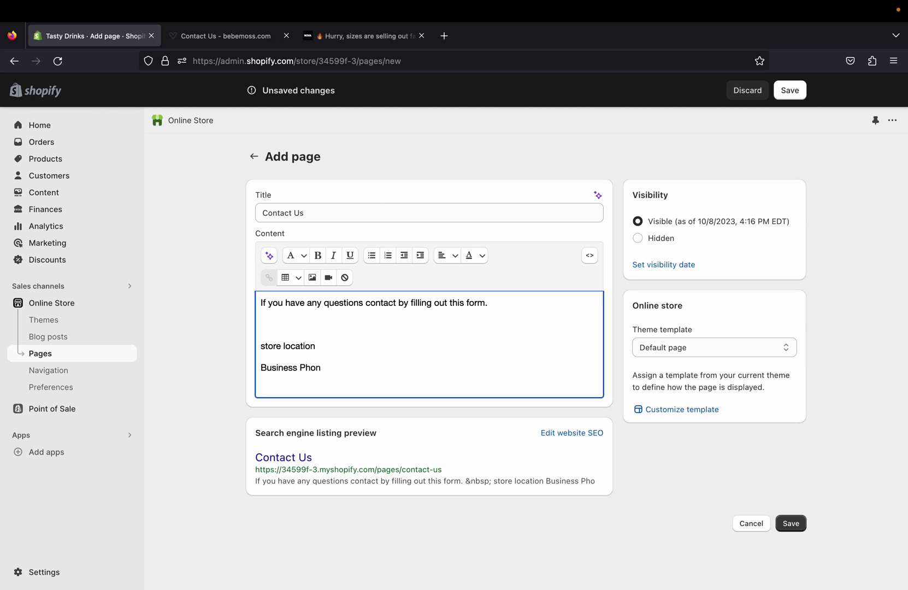
{"action": "type", "text": "e Number"}
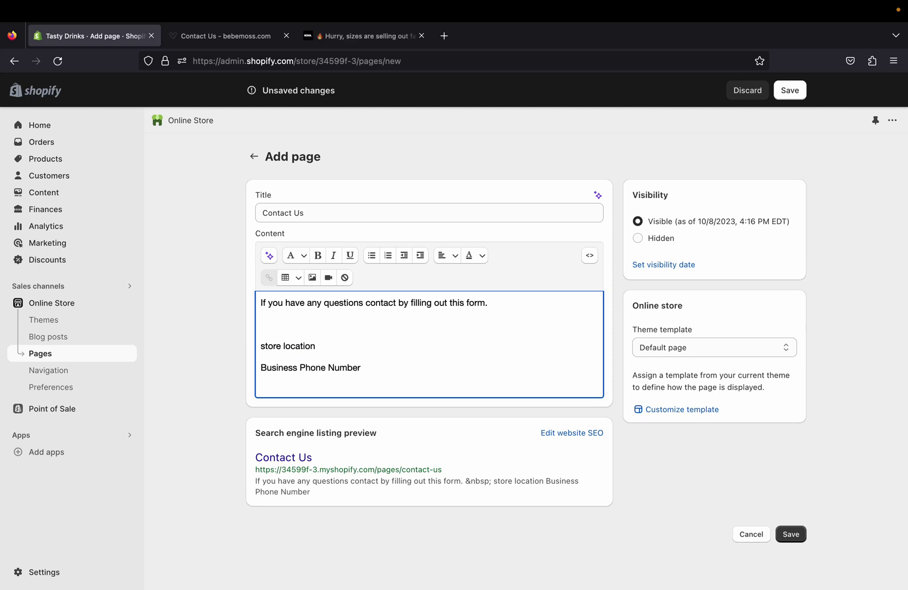
{"action": "type", "text": ":"}
Change the store location line to read "Store location:" with a capital S and a closing colon.
{"action": "left_click", "coordinate": [333, 344]}
{"action": "type", "text": ":"}
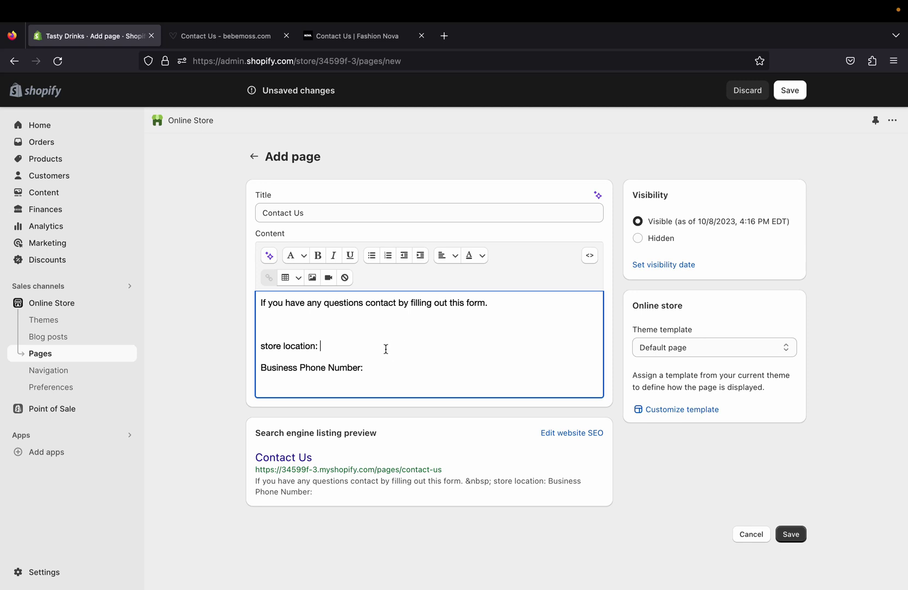
{"action": "left_click", "coordinate": [265, 350]}
{"action": "key", "text": "BackSpace"}
{"action": "type", "text": "S"}
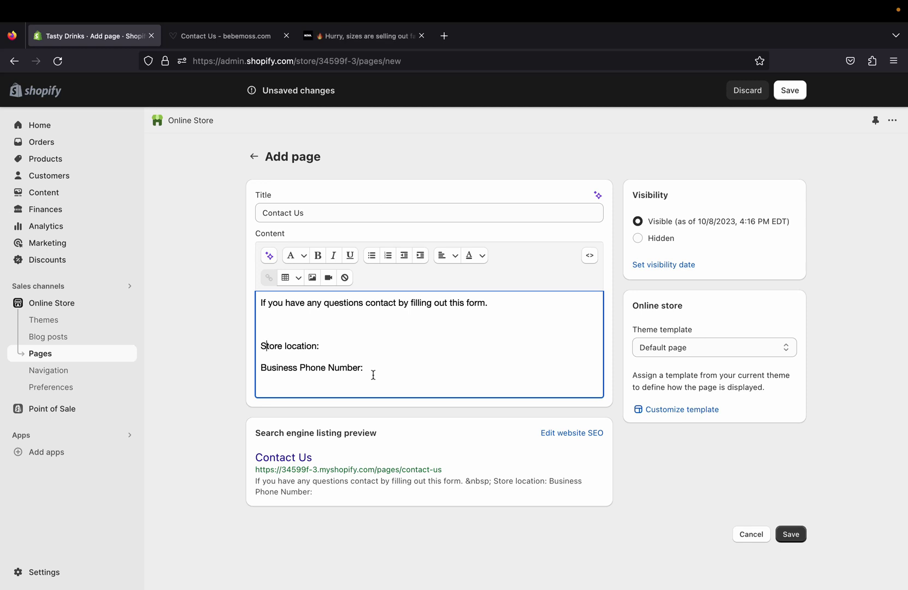
{"action": "left_click", "coordinate": [281, 330]}
Review the example contact pages of bebemoss and Fashion Nova again, and return to the new page in the Shopify admin.
{"action": "left_click", "coordinate": [218, 25]}
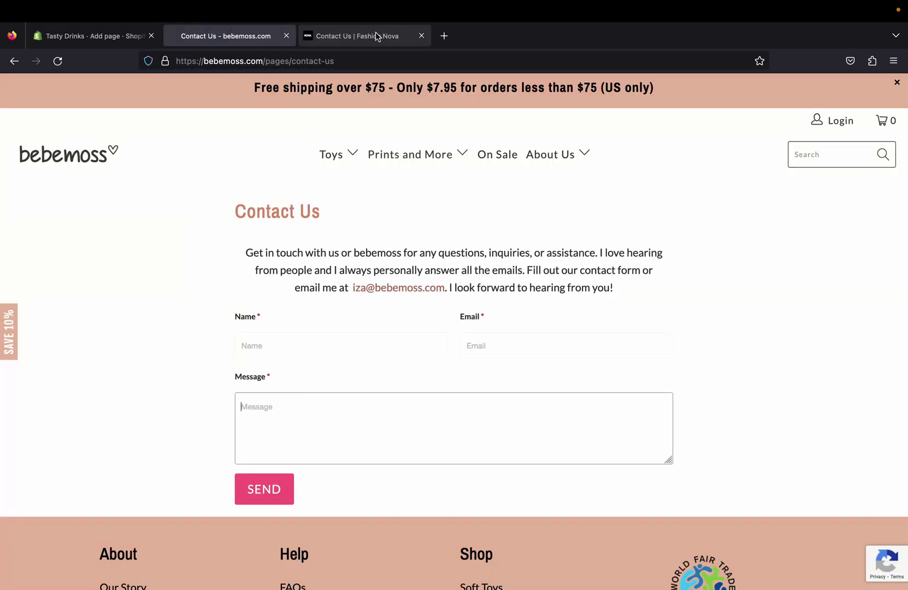
{"action": "left_click", "coordinate": [376, 36]}
{"action": "left_click", "coordinate": [239, 44]}
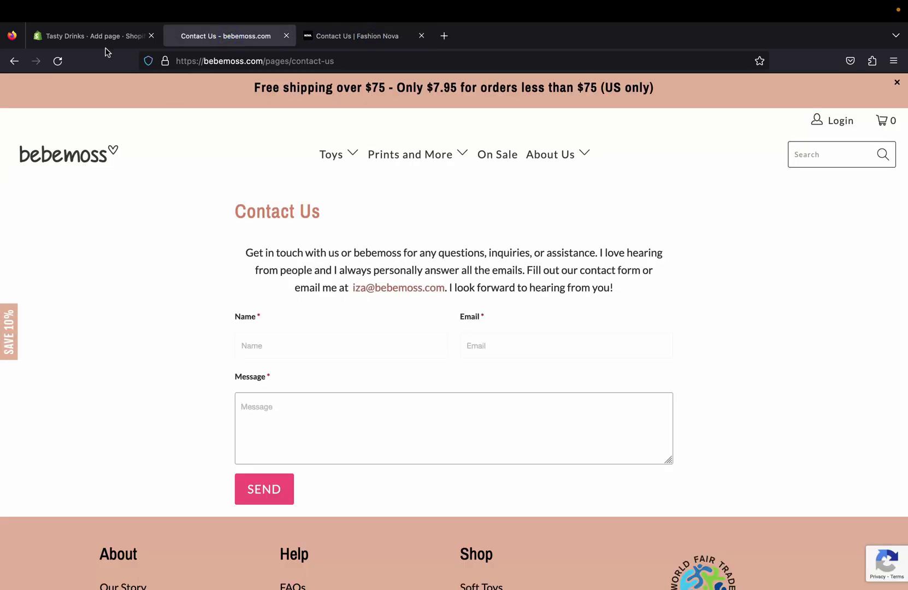
{"action": "mouse_move", "coordinate": [333, 155]}
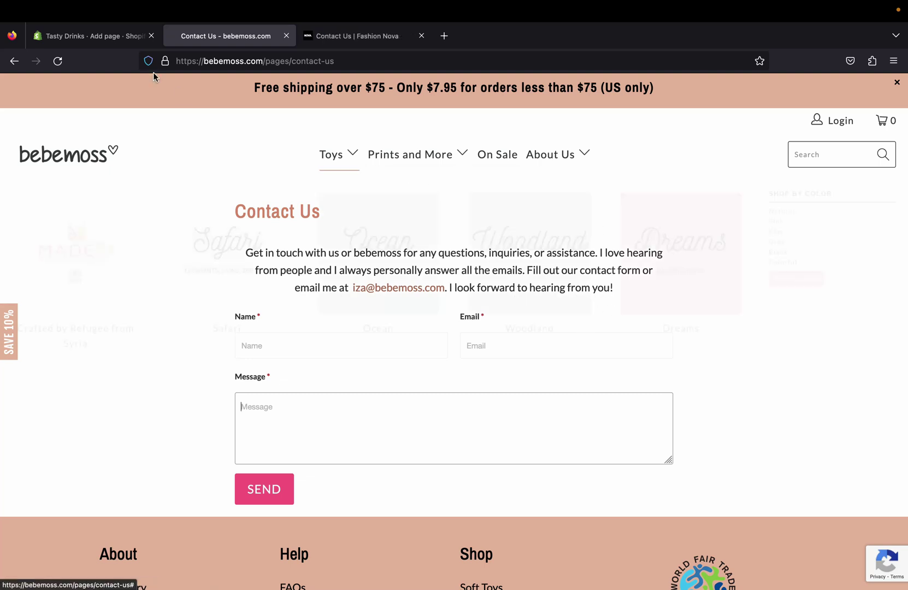
{"action": "left_click", "coordinate": [110, 27]}
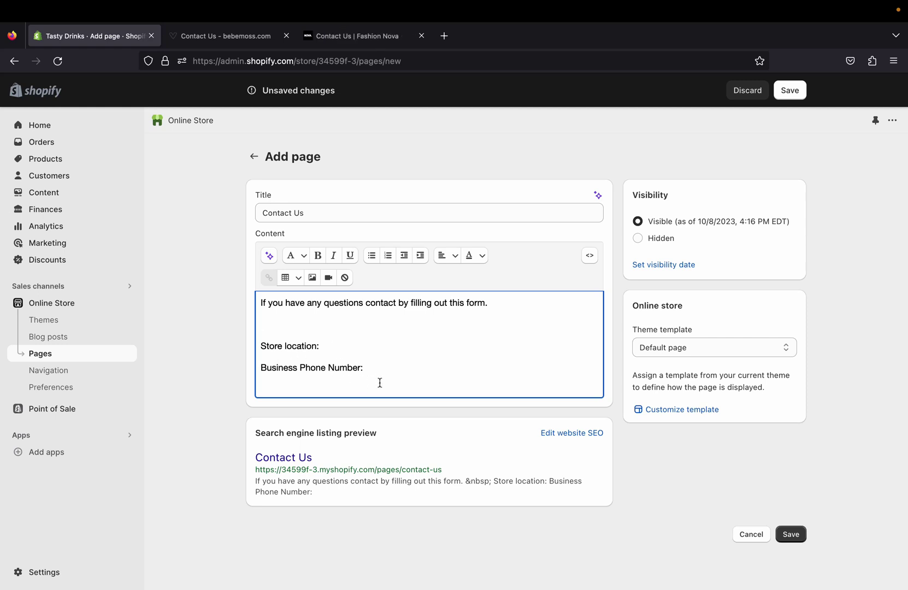
Set the page's theme template to contact.
{"action": "left_click", "coordinate": [722, 314]}
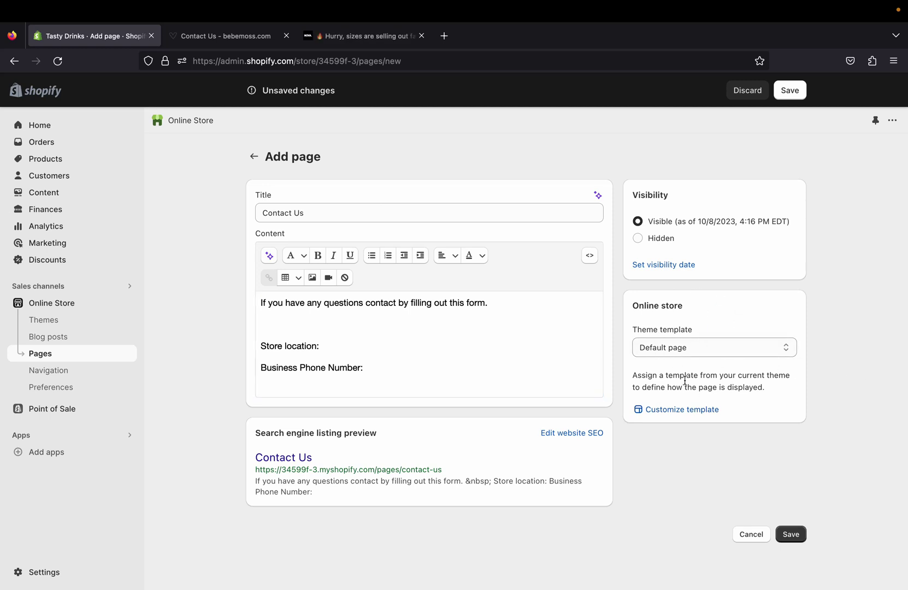
{"action": "left_click", "coordinate": [777, 352]}
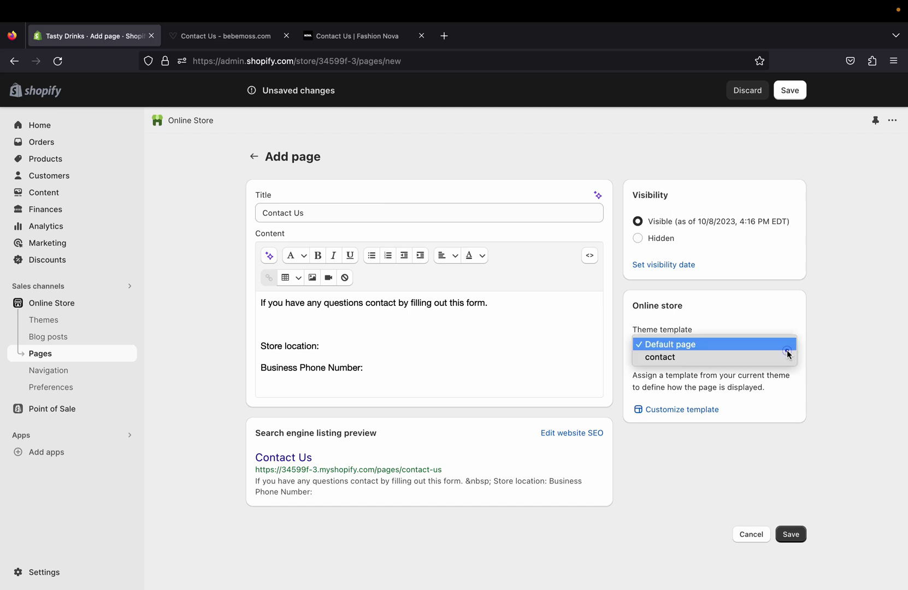
{"action": "left_click", "coordinate": [739, 358]}
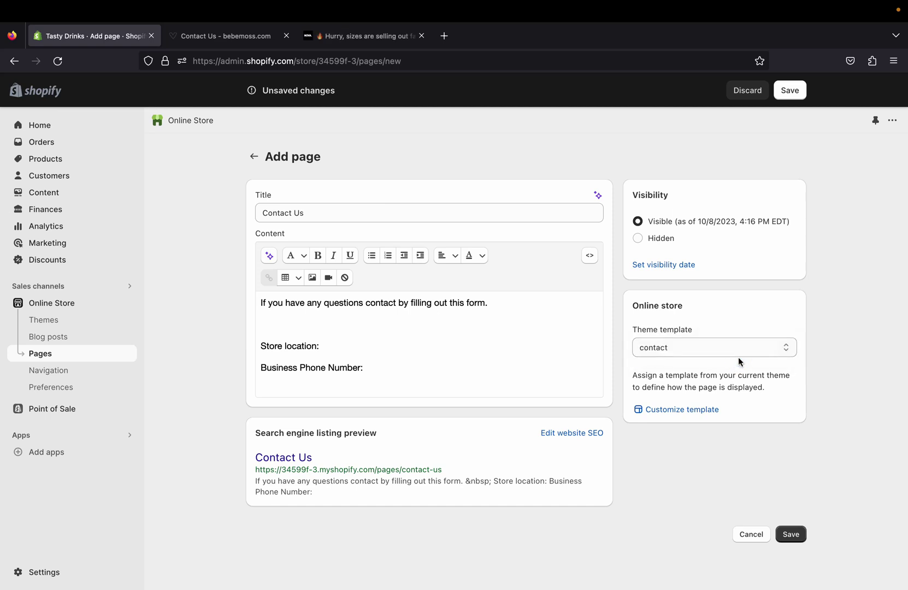
Examine the Name, Email and Message fields on the bebemoss contact form, and recheck the theme template options in the Shopify admin.
{"action": "left_click", "coordinate": [229, 37]}
{"action": "left_click", "coordinate": [266, 339]}
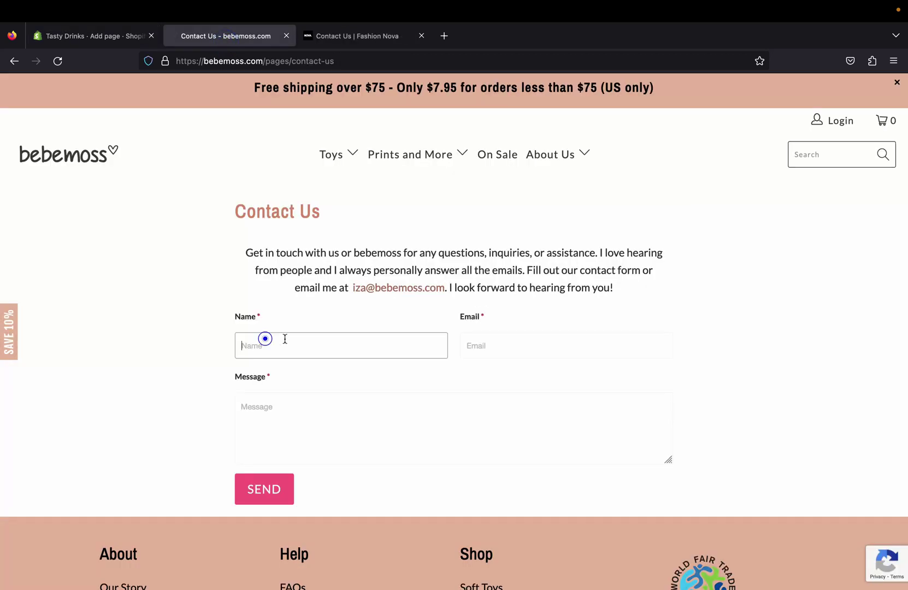
{"action": "left_click", "coordinate": [508, 347]}
{"action": "left_click", "coordinate": [435, 427]}
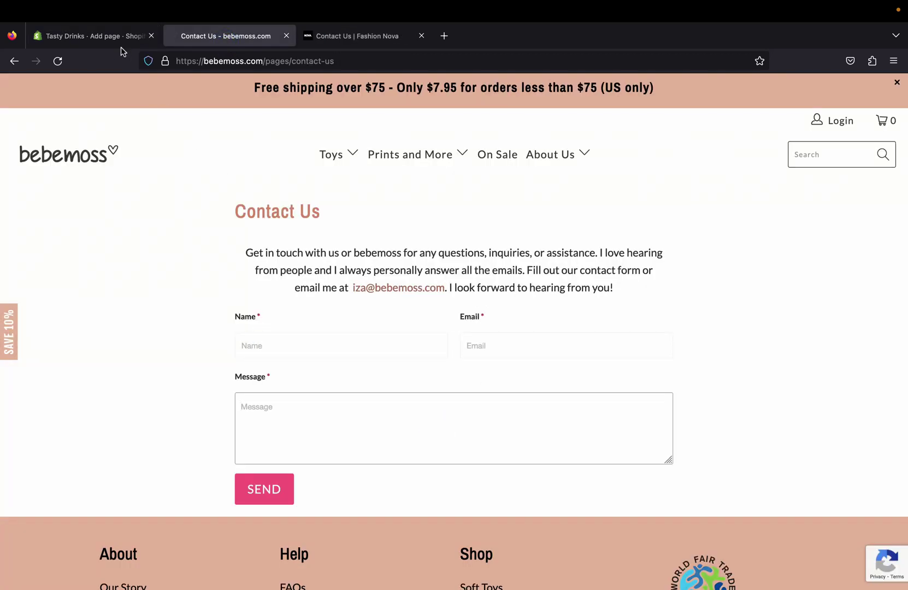
{"action": "left_click", "coordinate": [121, 42]}
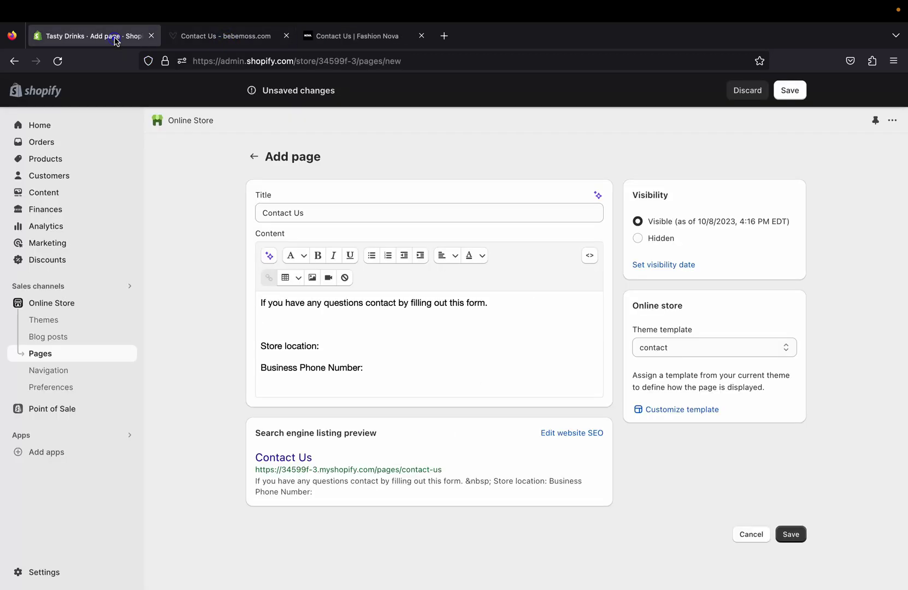
{"action": "left_click", "coordinate": [783, 352]}
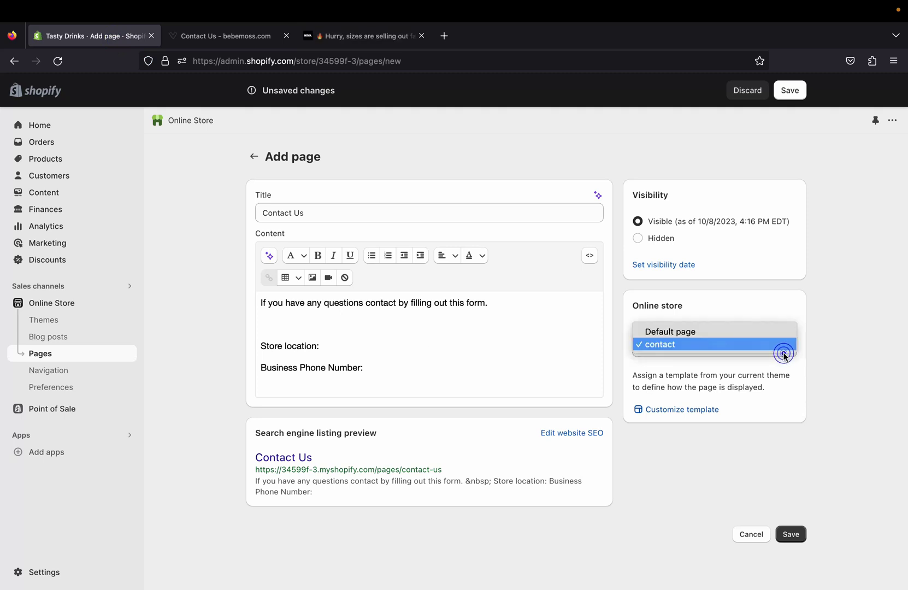
{"action": "left_click", "coordinate": [784, 352]}
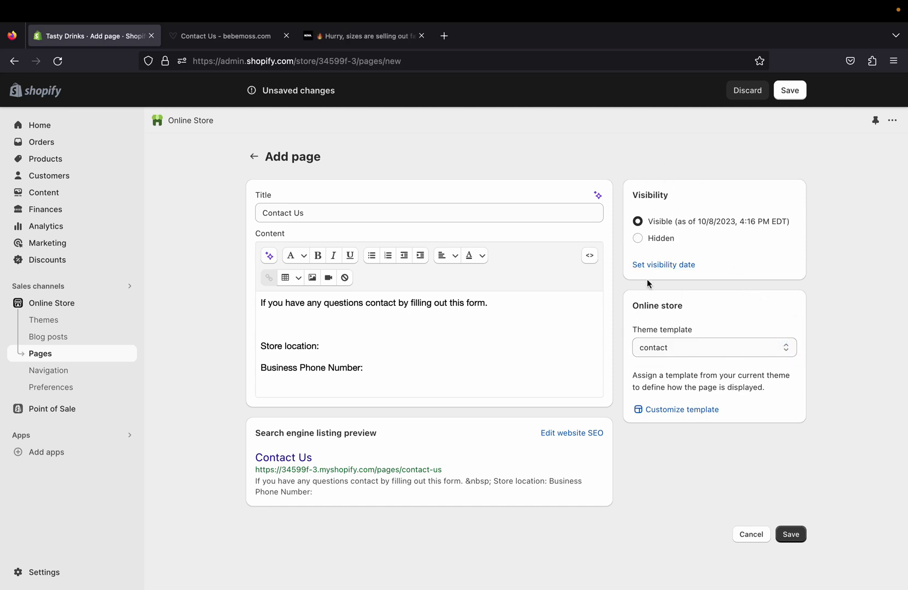
Hide the page and schedule it to become visible on 10/8/2023 at 4:30 PM.
{"action": "left_click", "coordinate": [637, 243]}
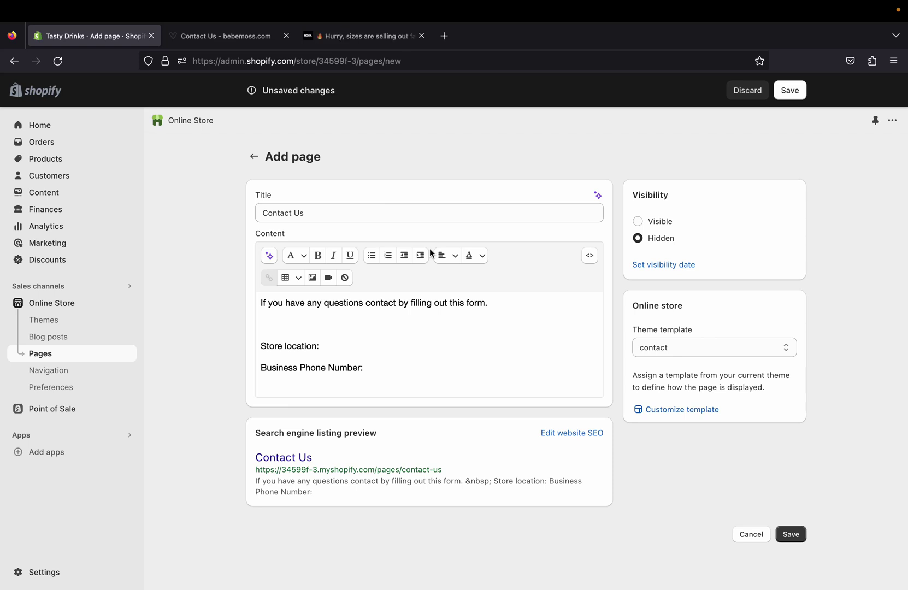
{"action": "left_click", "coordinate": [664, 265]}
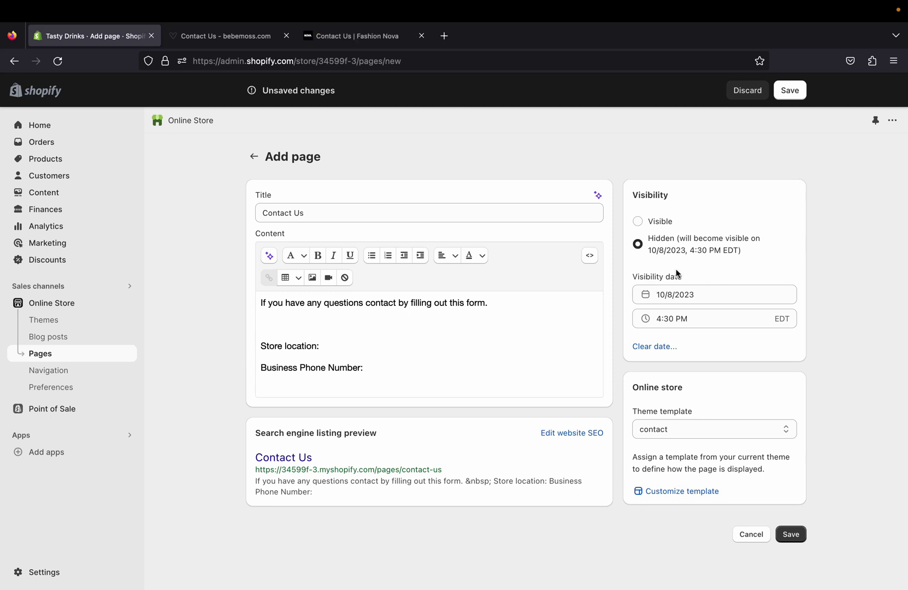
{"action": "left_click", "coordinate": [703, 294]}
{"action": "left_click", "coordinate": [796, 270]}
{"action": "left_click", "coordinate": [742, 316]}
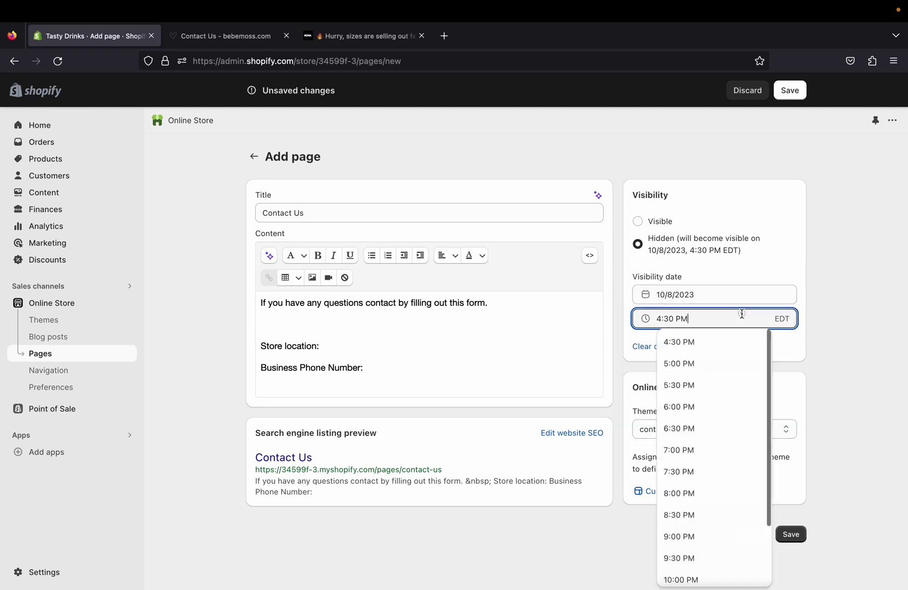
{"action": "left_click", "coordinate": [764, 264]}
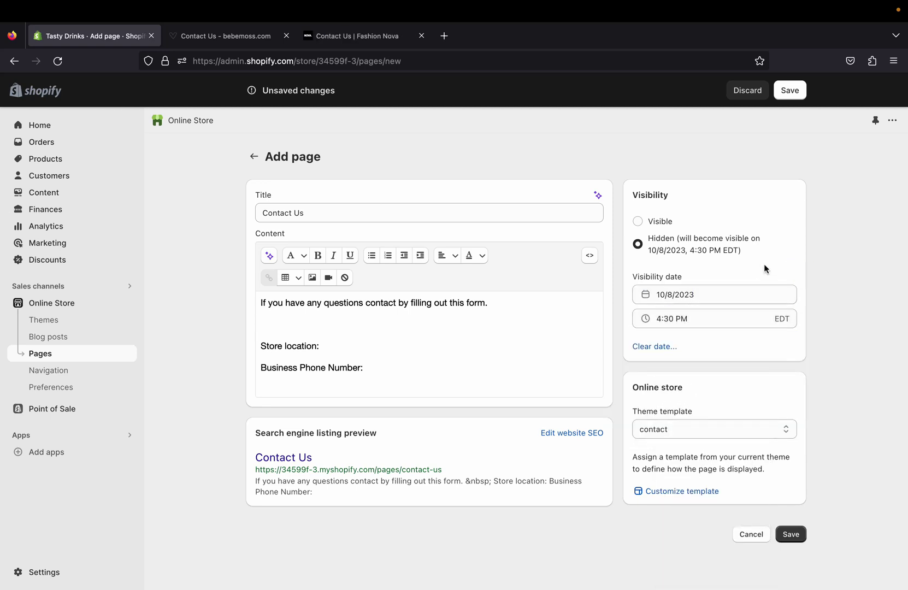
Set the page's visibility to Visible and save the page.
{"action": "left_click", "coordinate": [638, 222]}
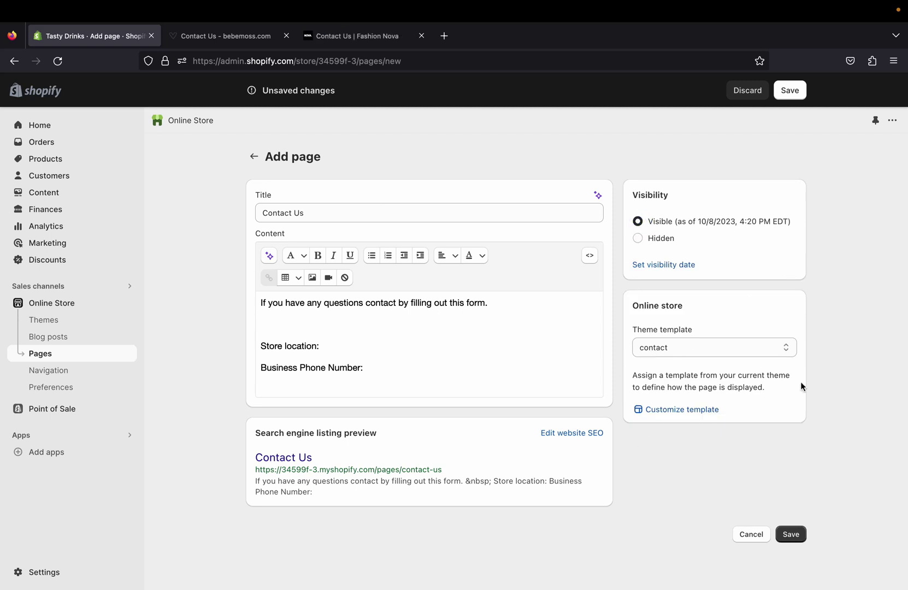
{"action": "left_click", "coordinate": [791, 534]}
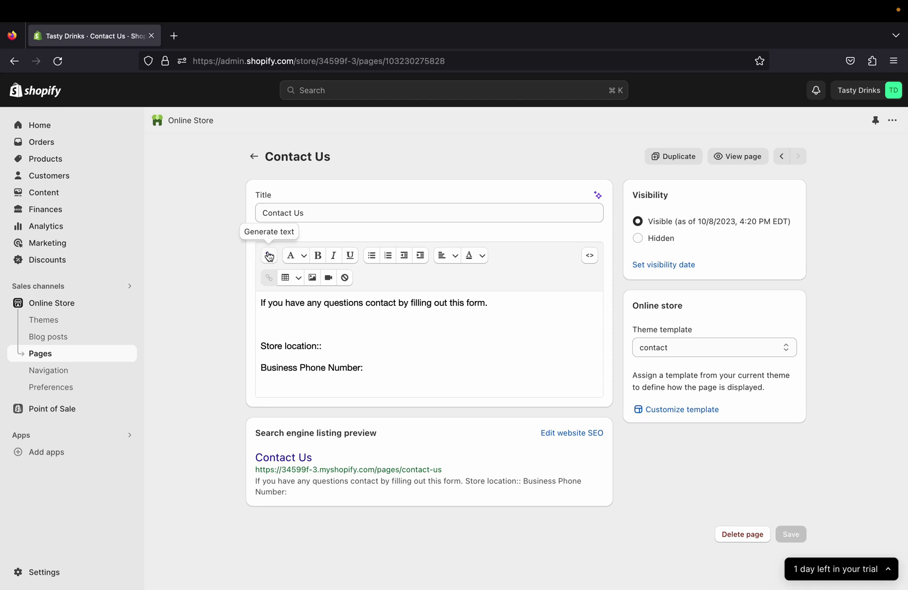
View the Tasty Drinks storefront, look over its home page and header menu, and return to the Shopify admin.
{"action": "left_click", "coordinate": [128, 303]}
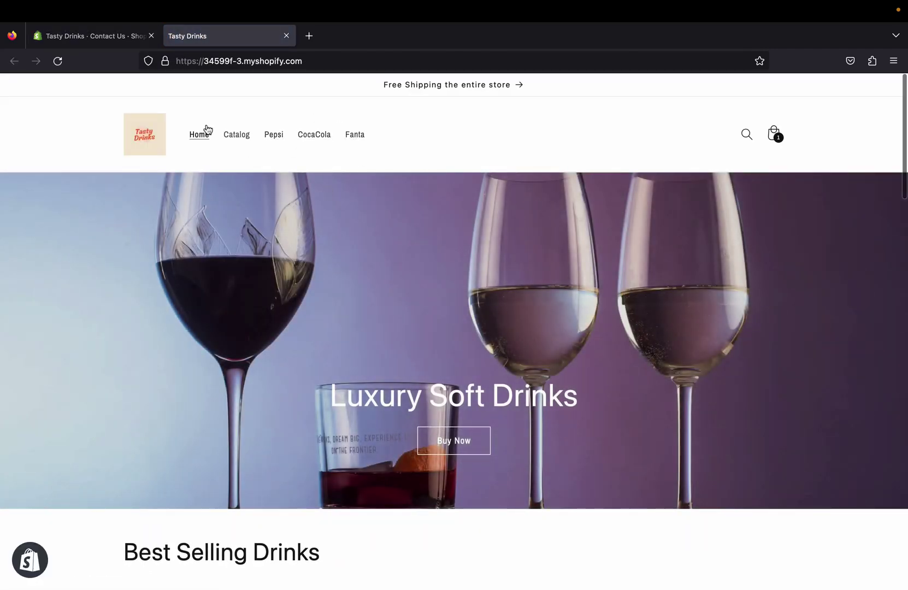
{"action": "scroll", "coordinate": [360, 321], "scroll_direction": "down", "scroll_amount": 20}
{"action": "scroll", "coordinate": [360, 322], "scroll_direction": "up", "scroll_amount": 20}
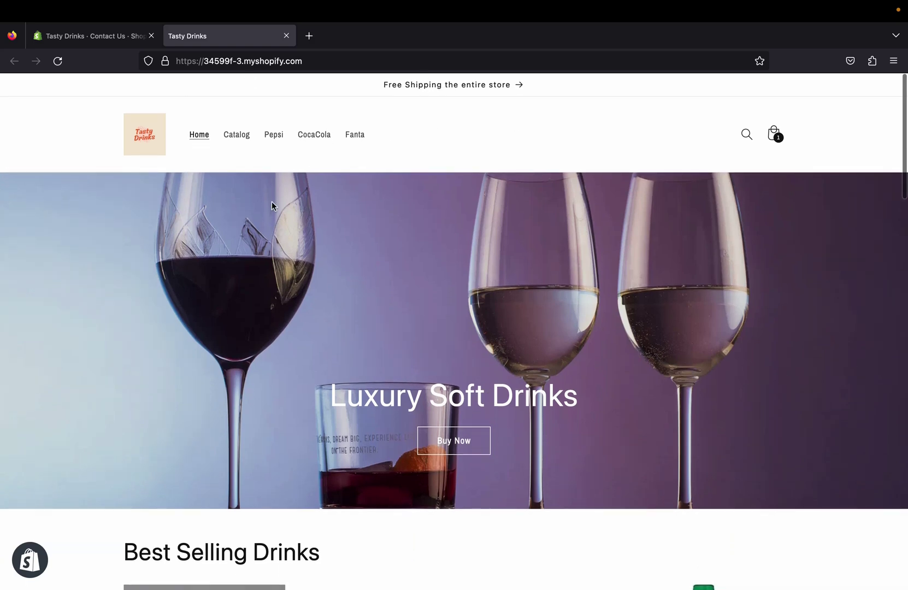
{"action": "left_click", "coordinate": [95, 36]}
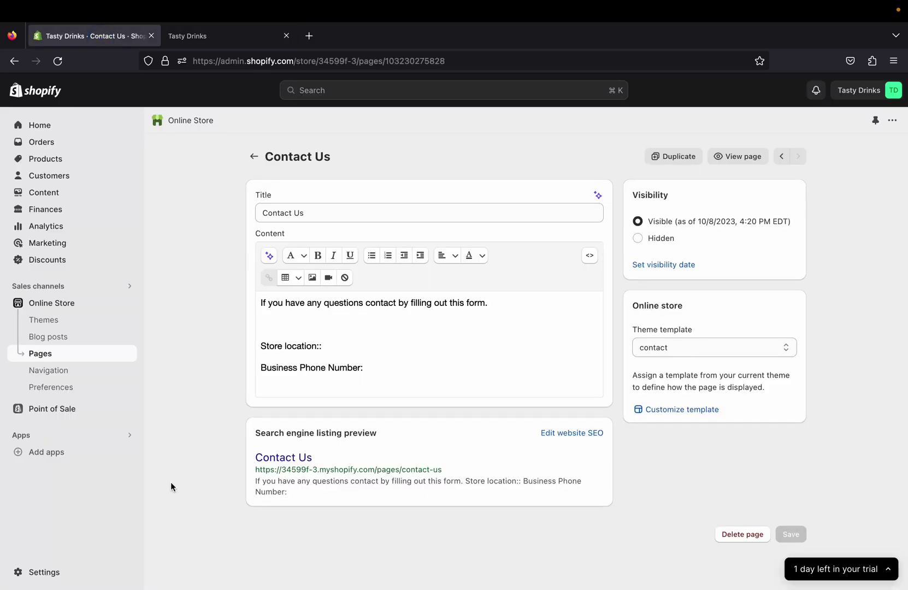
Open the Main menu for editing from the Online Store's Navigation settings.
{"action": "left_click", "coordinate": [255, 156]}
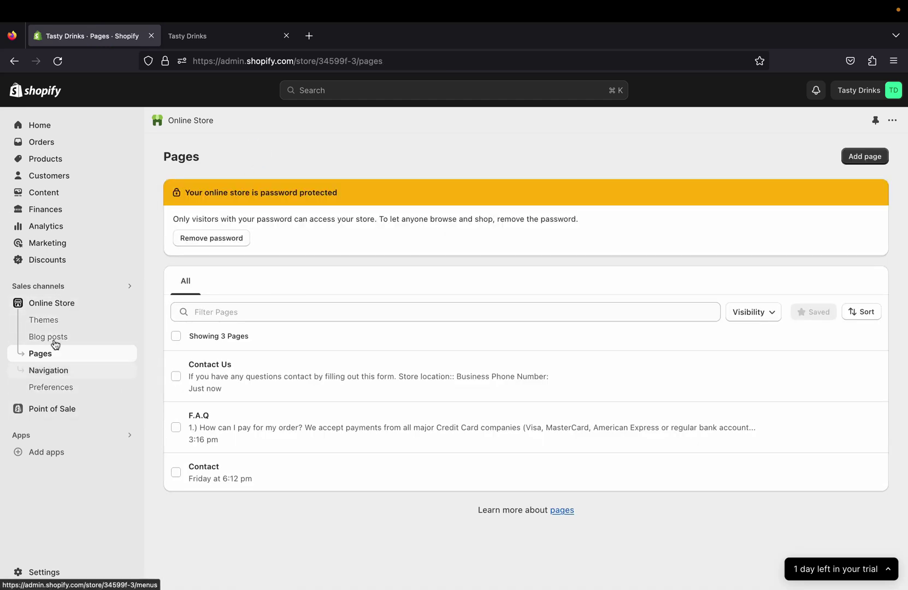
{"action": "left_click", "coordinate": [44, 374]}
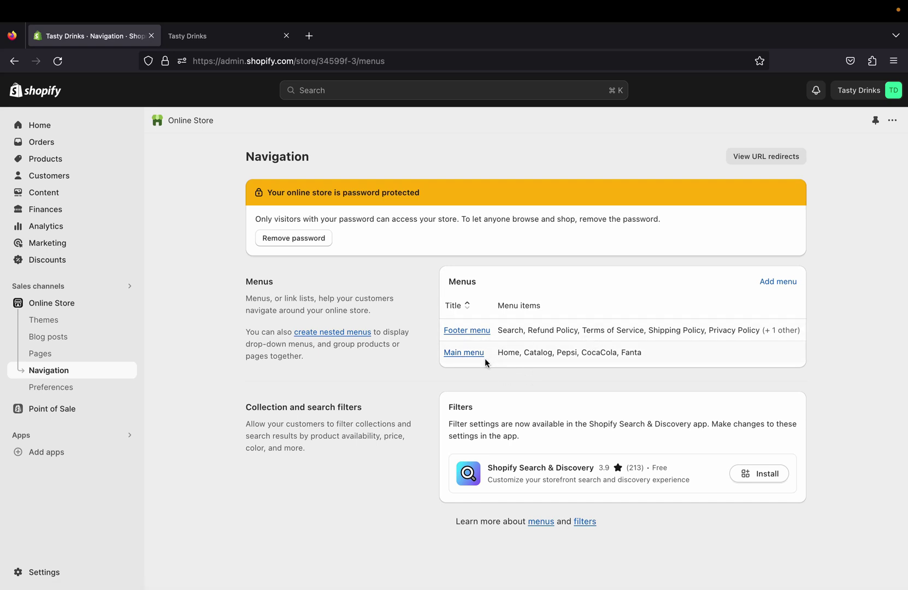
{"action": "left_click", "coordinate": [469, 353]}
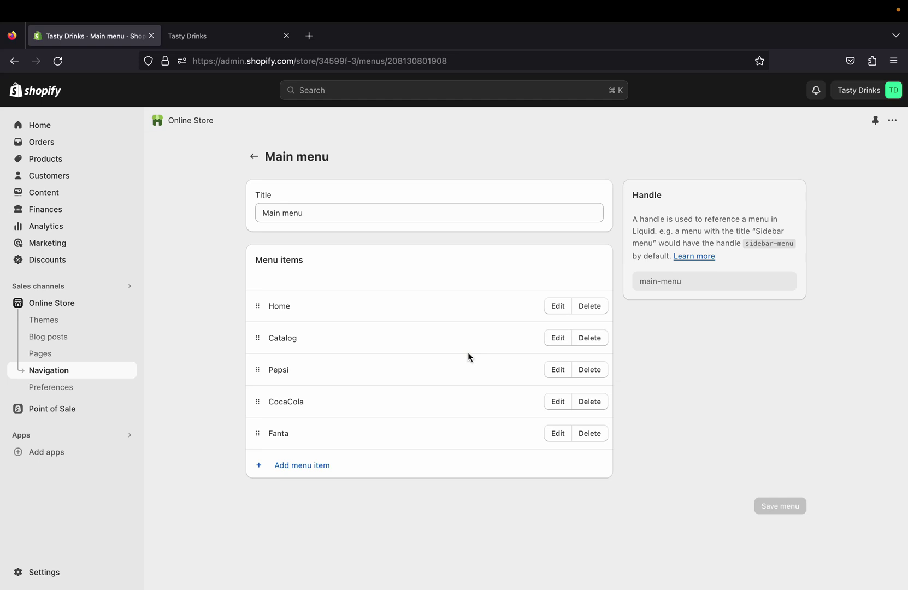
{"action": "left_click", "coordinate": [253, 157]}
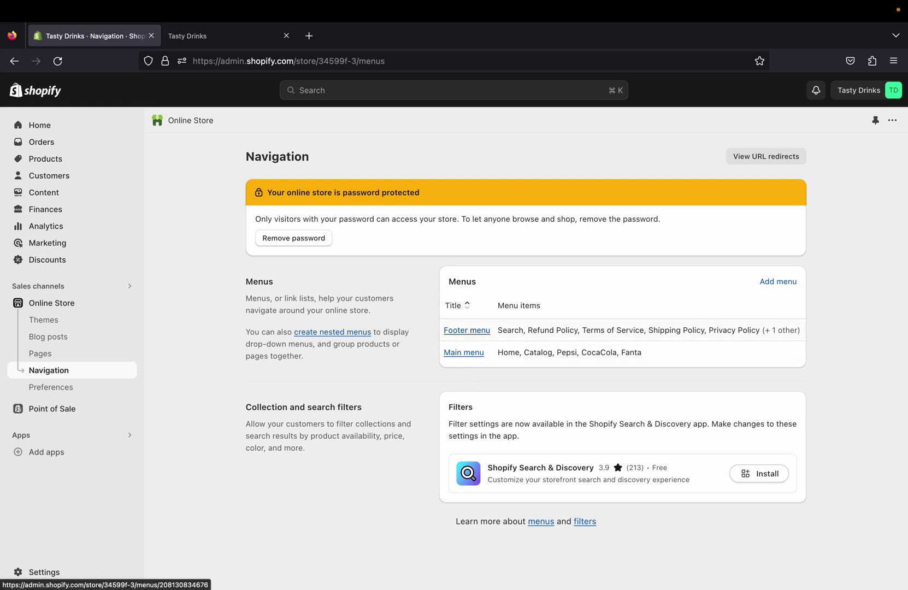
{"action": "left_click", "coordinate": [467, 352]}
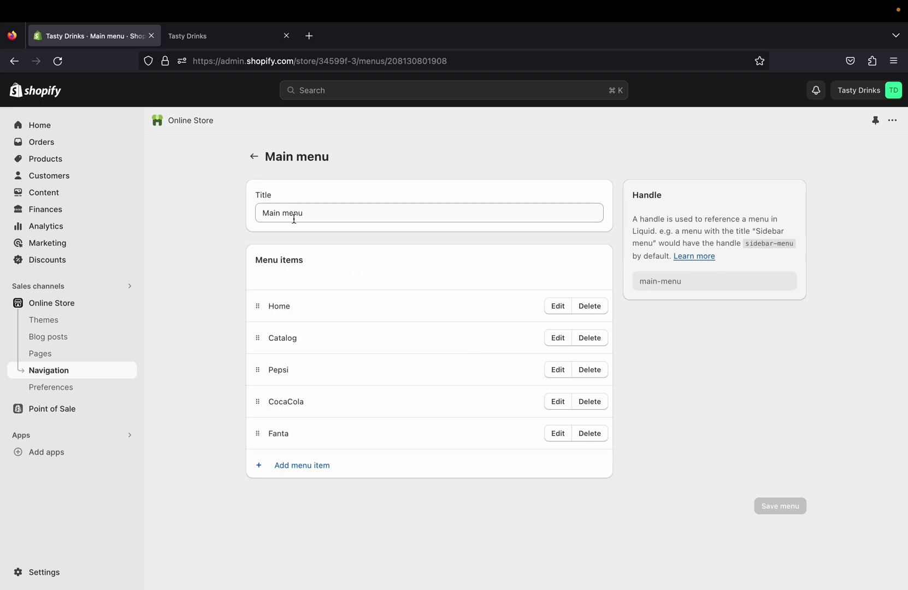
Add a main menu item named Contact Us that links to the Contact Us page, and save the menu.
{"action": "left_click", "coordinate": [264, 464]}
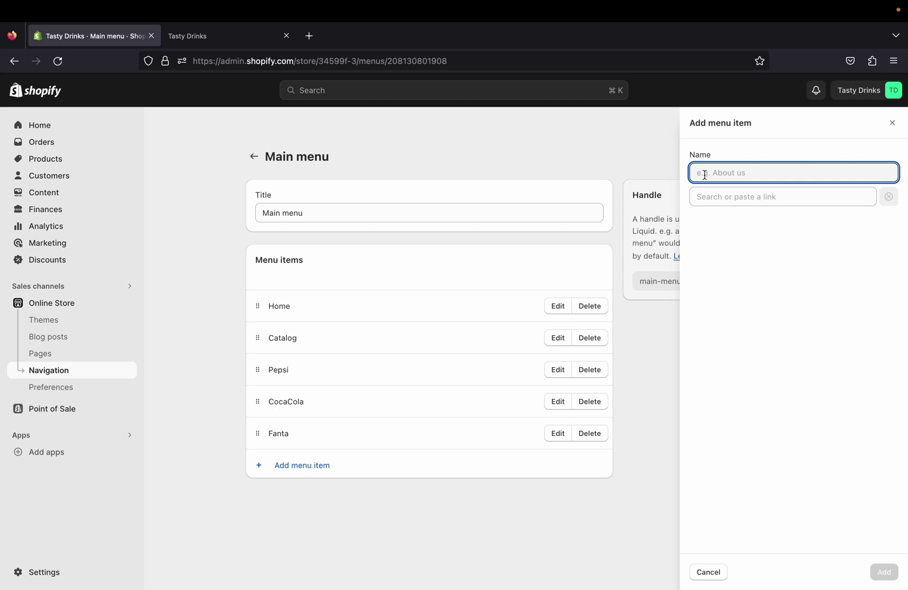
{"action": "type", "text": "Contact Us"}
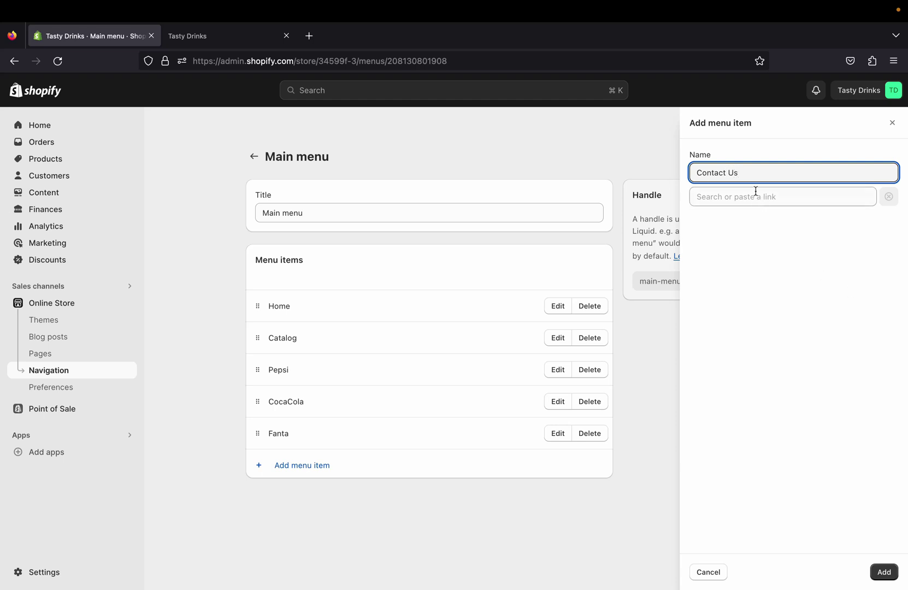
{"action": "left_click", "coordinate": [758, 196]}
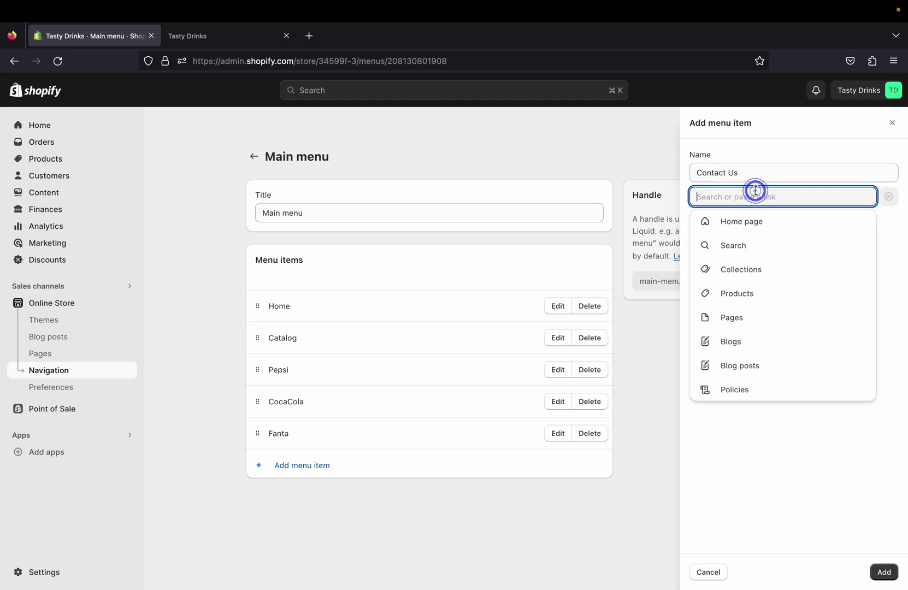
{"action": "left_click", "coordinate": [727, 319]}
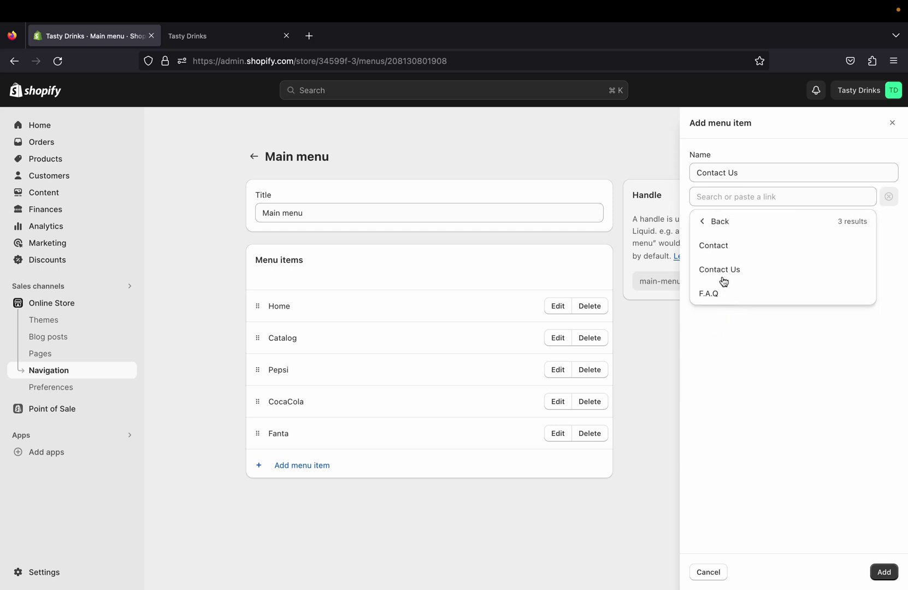
{"action": "left_click", "coordinate": [722, 270]}
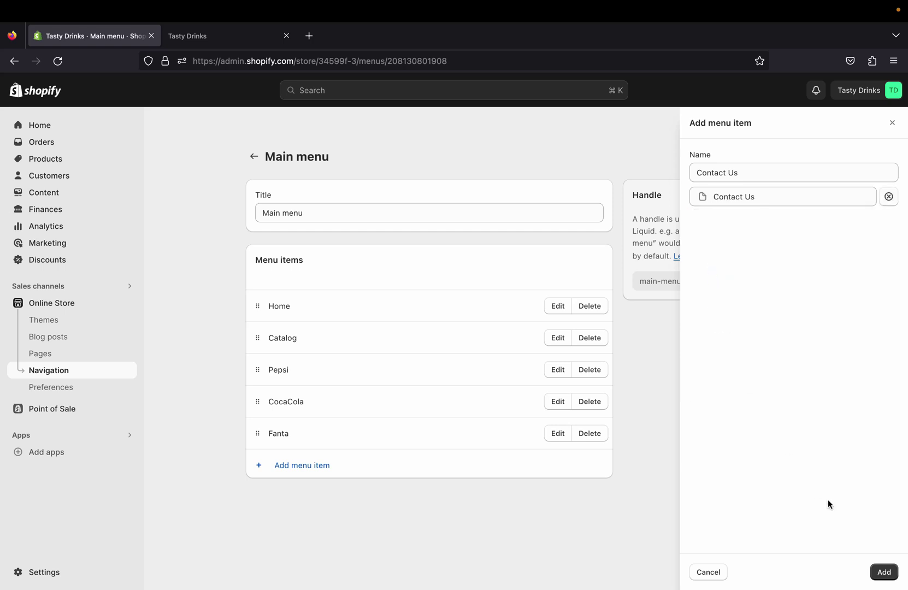
{"action": "left_click", "coordinate": [884, 572]}
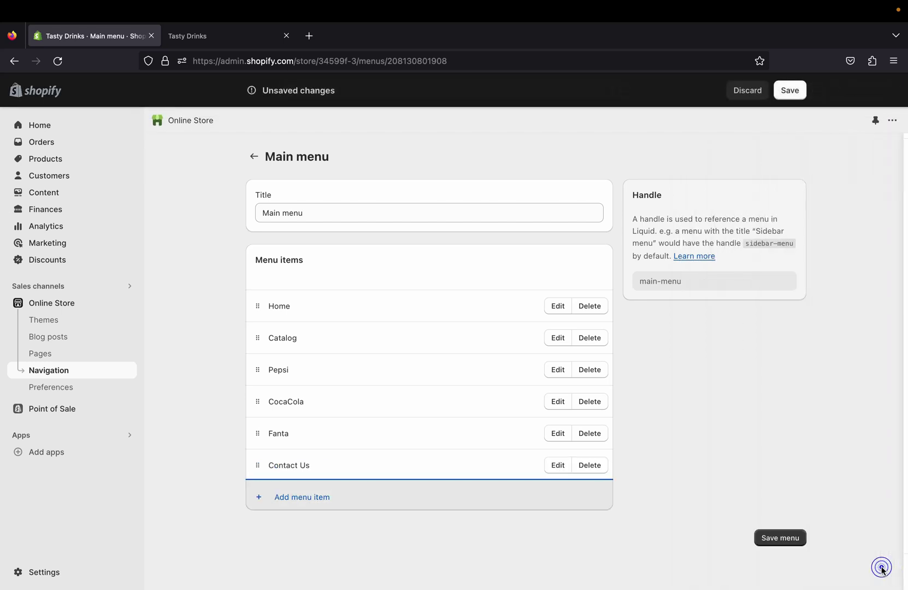
{"action": "left_click", "coordinate": [797, 97]}
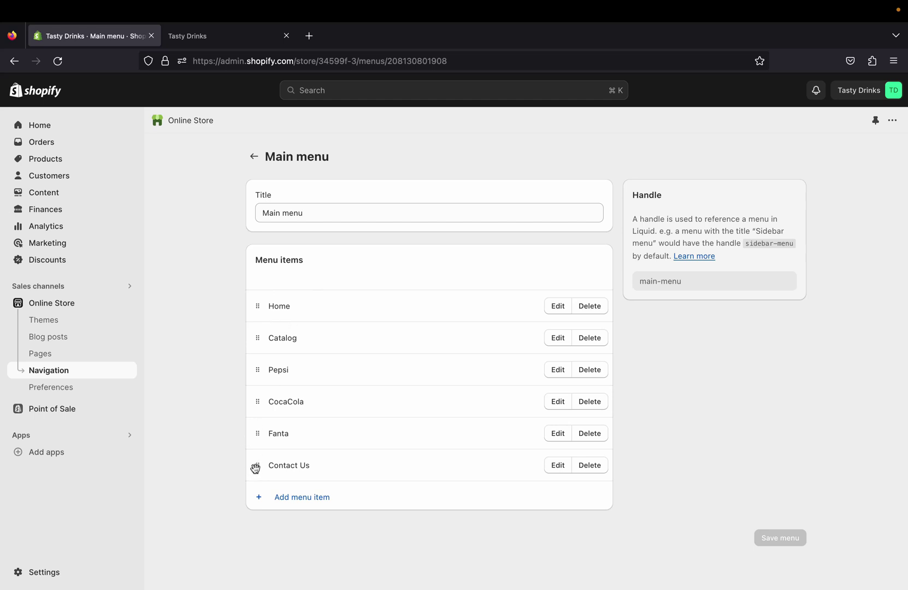
{"action": "mouse_move", "coordinate": [255, 469]}
{"action": "left_mouse_down"}
{"action": "mouse_move", "coordinate": [262, 343]}
{"action": "mouse_move", "coordinate": [270, 342]}
{"action": "mouse_move", "coordinate": [259, 321]}
{"action": "mouse_move", "coordinate": [261, 485]}
{"action": "mouse_move", "coordinate": [289, 490]}
{"action": "mouse_move", "coordinate": [259, 465]}
{"action": "mouse_move", "coordinate": [251, 359]}
{"action": "mouse_move", "coordinate": [262, 359]}
{"action": "mouse_move", "coordinate": [259, 451]}
{"action": "left_mouse_up"}
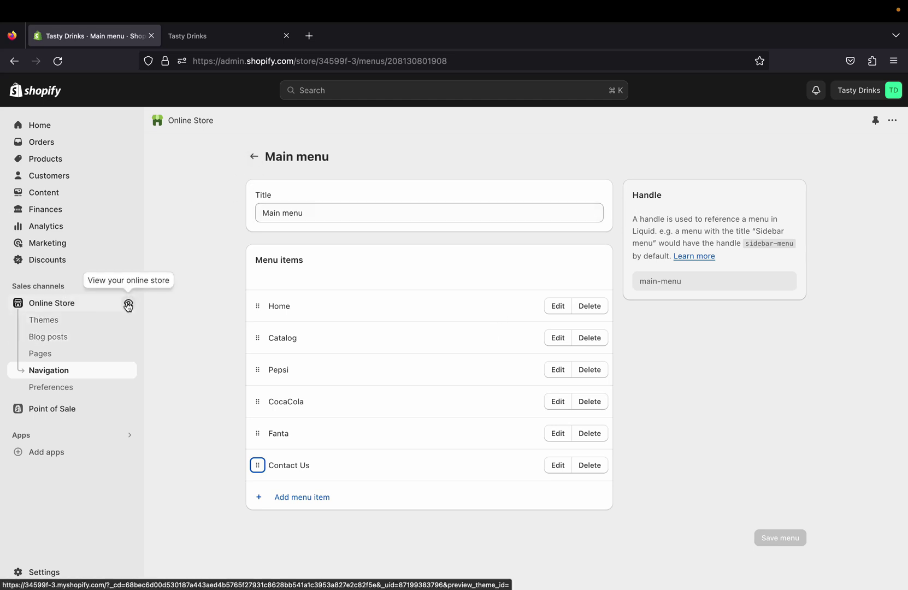
View the online store and look over the home page from the header menu to the footer.
{"action": "left_click", "coordinate": [128, 305]}
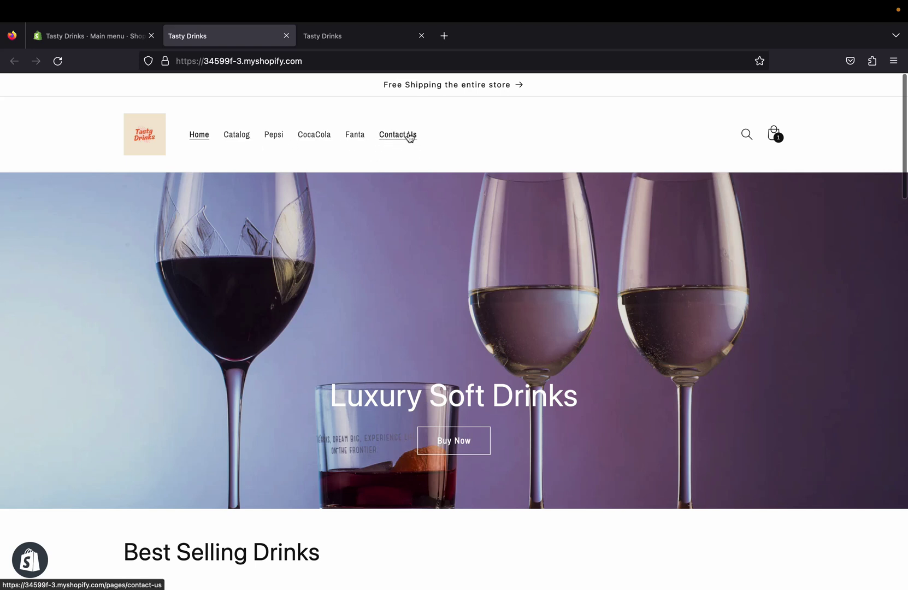
{"action": "scroll", "coordinate": [459, 407], "scroll_direction": "down", "scroll_amount": 15}
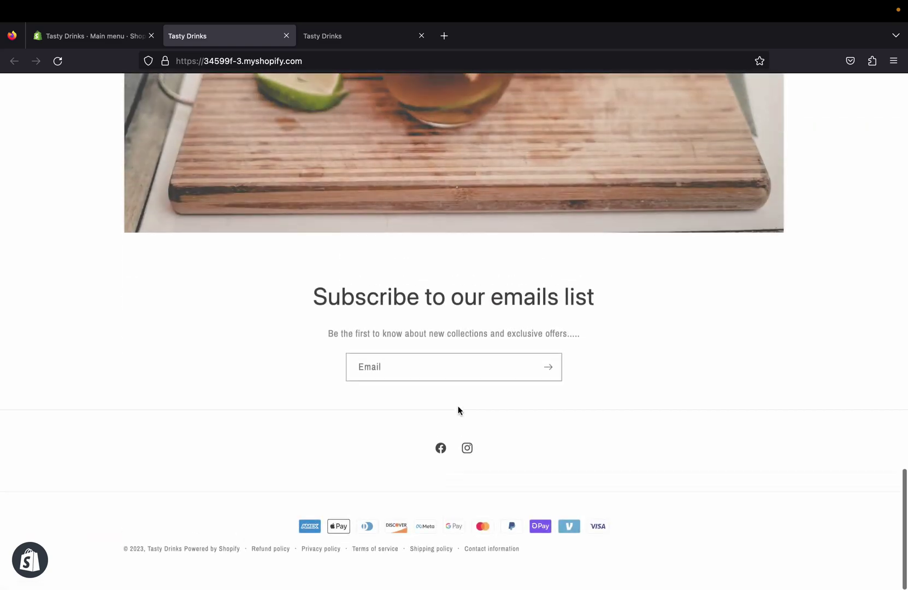
{"action": "scroll", "coordinate": [544, 227], "scroll_direction": "up", "scroll_amount": 15}
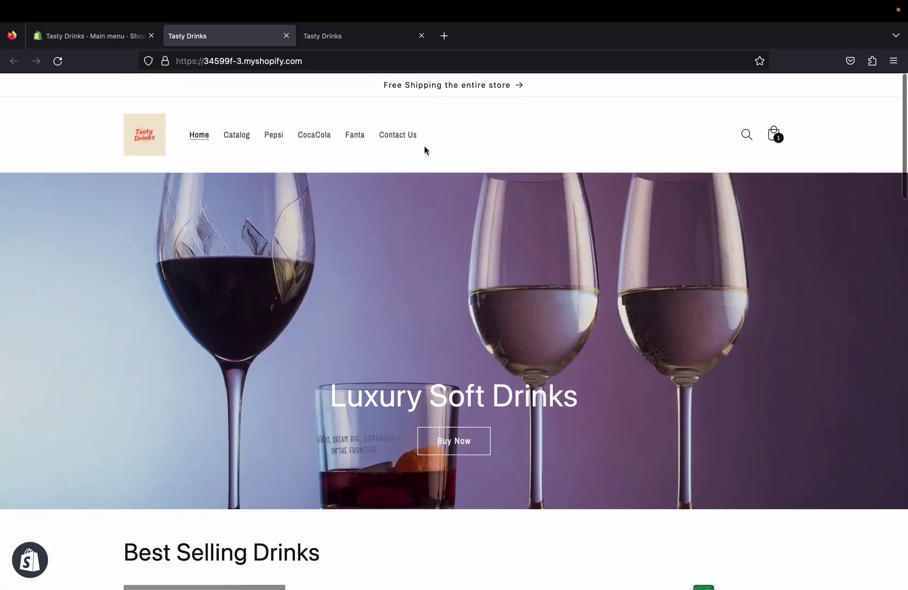
Open the Contact Us page from the storefront's header menu and look over its text and contact form.
{"action": "left_click", "coordinate": [399, 136]}
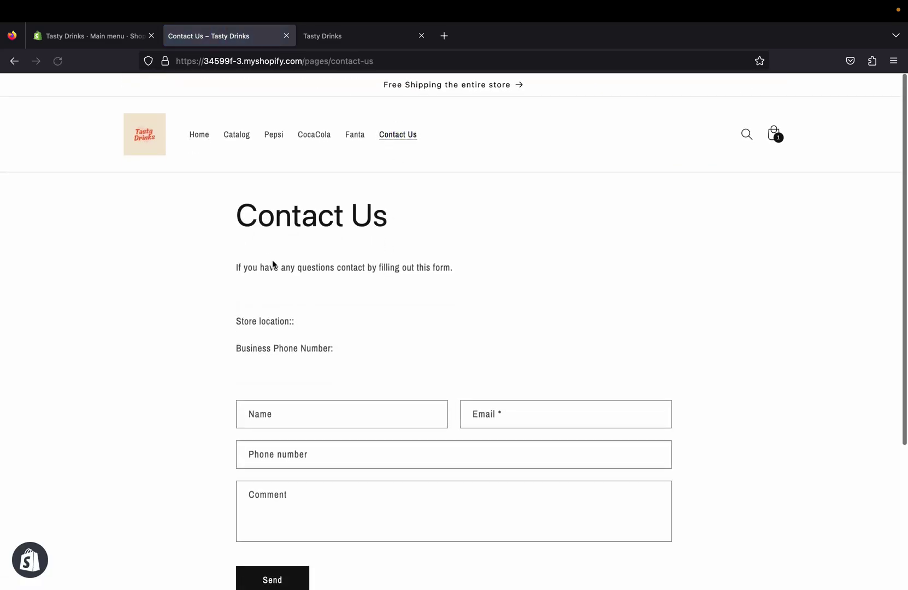
{"action": "scroll", "coordinate": [499, 272], "scroll_direction": "down", "scroll_amount": 5}
{"action": "scroll", "coordinate": [498, 273], "scroll_direction": "up", "scroll_amount": 5}
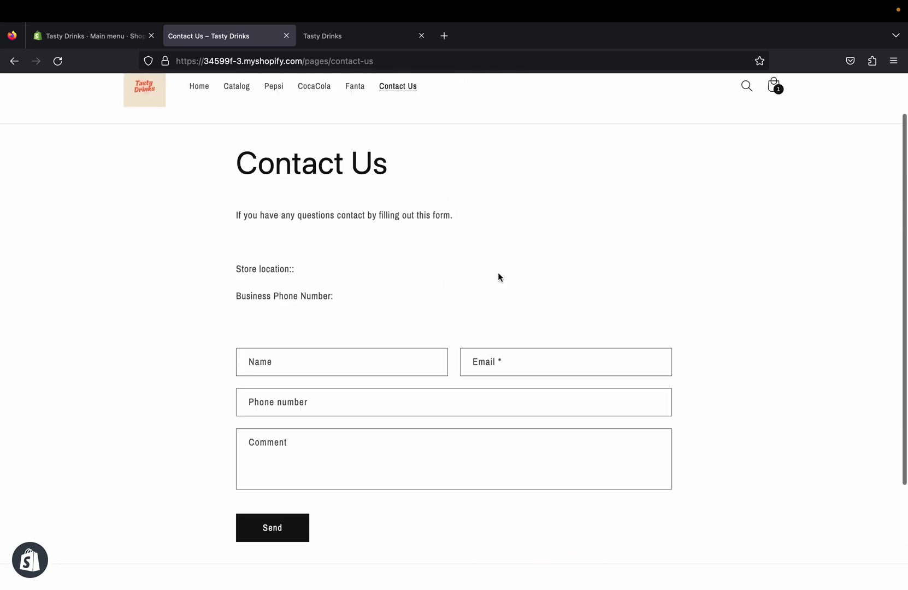
{"action": "scroll", "coordinate": [499, 275], "scroll_direction": "down", "scroll_amount": 5}
{"action": "scroll", "coordinate": [498, 275], "scroll_direction": "up", "scroll_amount": 5}
{"action": "scroll", "coordinate": [499, 274], "scroll_direction": "down", "scroll_amount": 1}
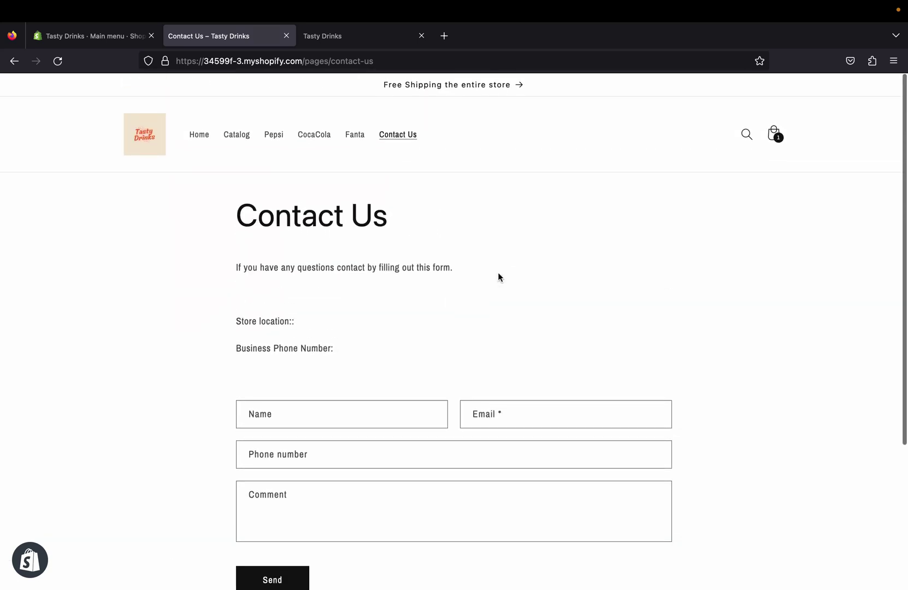
{"action": "scroll", "coordinate": [498, 273], "scroll_direction": "down", "scroll_amount": 1}
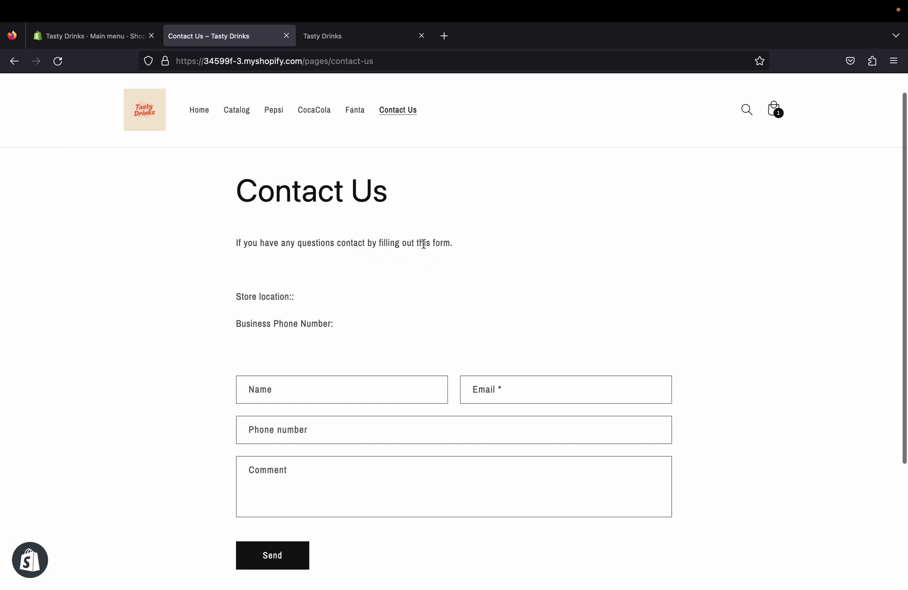
Check the contact form's Name, Email, Phone number and Comment fields, and return to the Main menu settings in the Shopify admin.
{"action": "left_click", "coordinate": [299, 295]}
{"action": "left_click", "coordinate": [284, 385]}
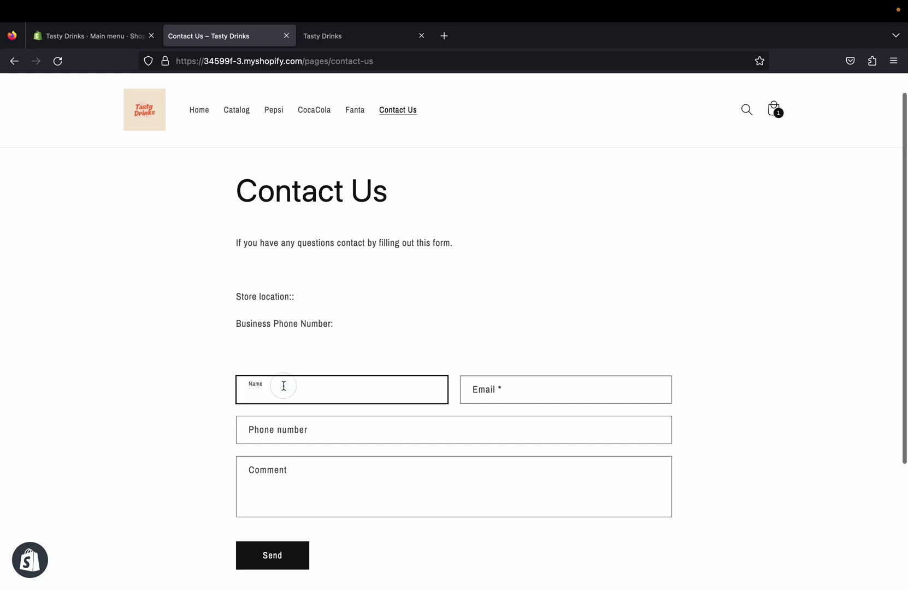
{"action": "scroll", "coordinate": [284, 386], "scroll_direction": "down", "scroll_amount": 1}
{"action": "left_click", "coordinate": [558, 365]}
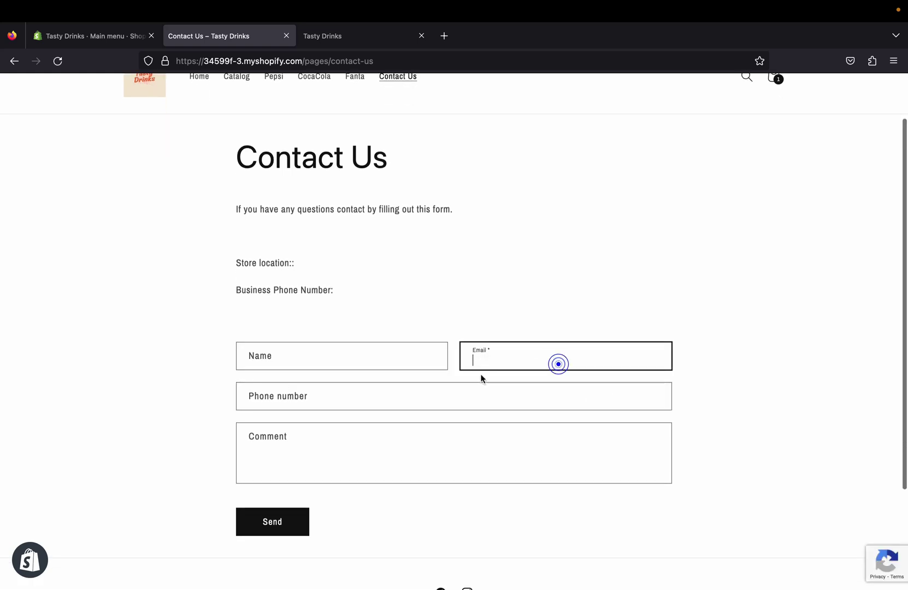
{"action": "left_click", "coordinate": [349, 412]}
{"action": "left_click", "coordinate": [312, 365]}
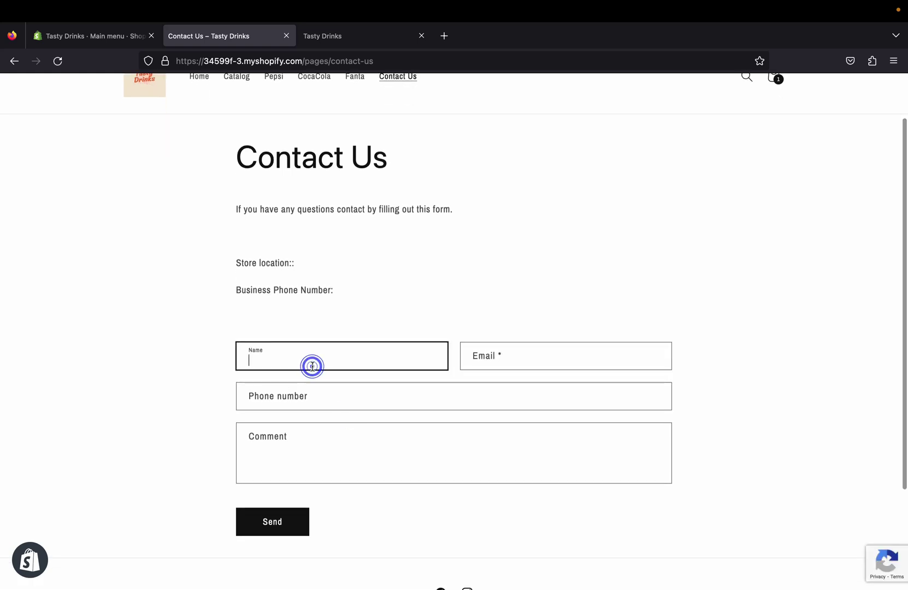
{"action": "left_click", "coordinate": [579, 354]}
{"action": "left_click", "coordinate": [381, 397]}
{"action": "left_click", "coordinate": [336, 450]}
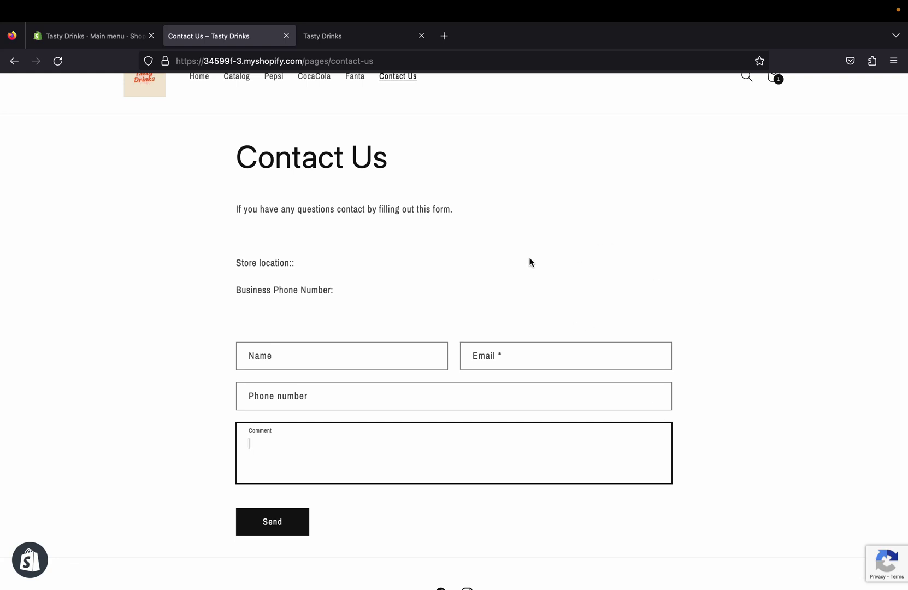
{"action": "key", "text": "ctrl+shift+Tab"}
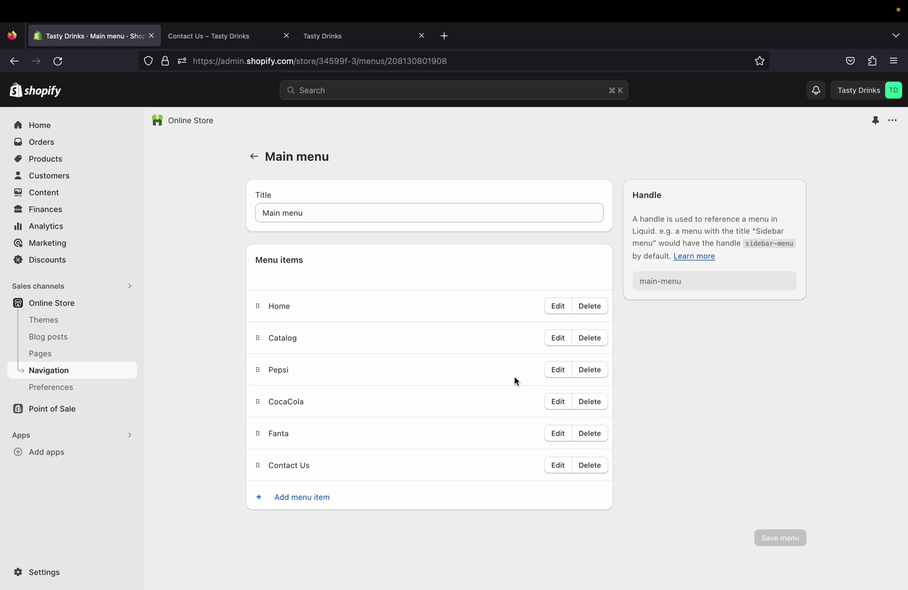